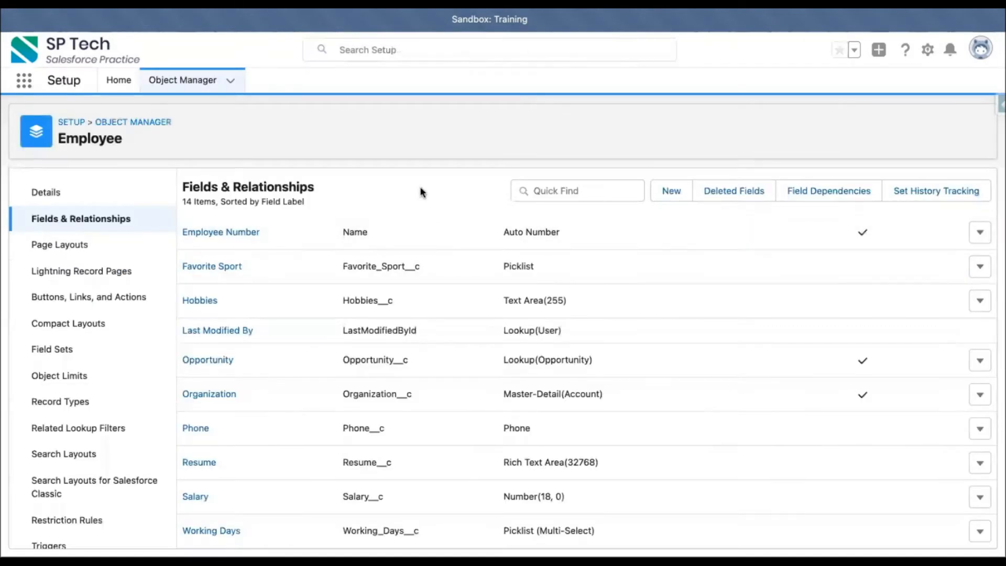
Start a new custom field on the Employee object with the Picklist data type.
left_click(667, 192)
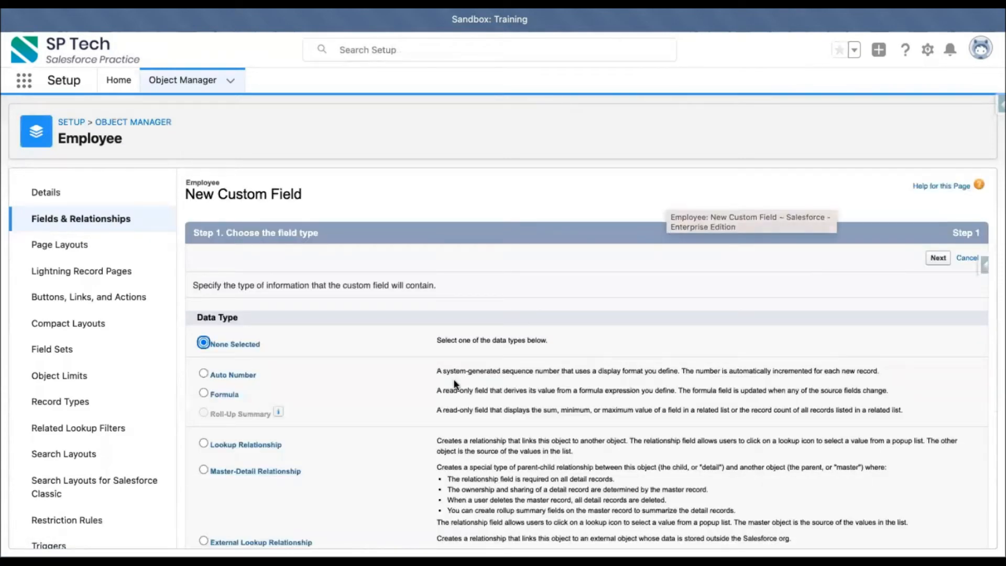
scroll(445, 376, "down", 10)
left_click(227, 343)
scroll(766, 385, "up", 10)
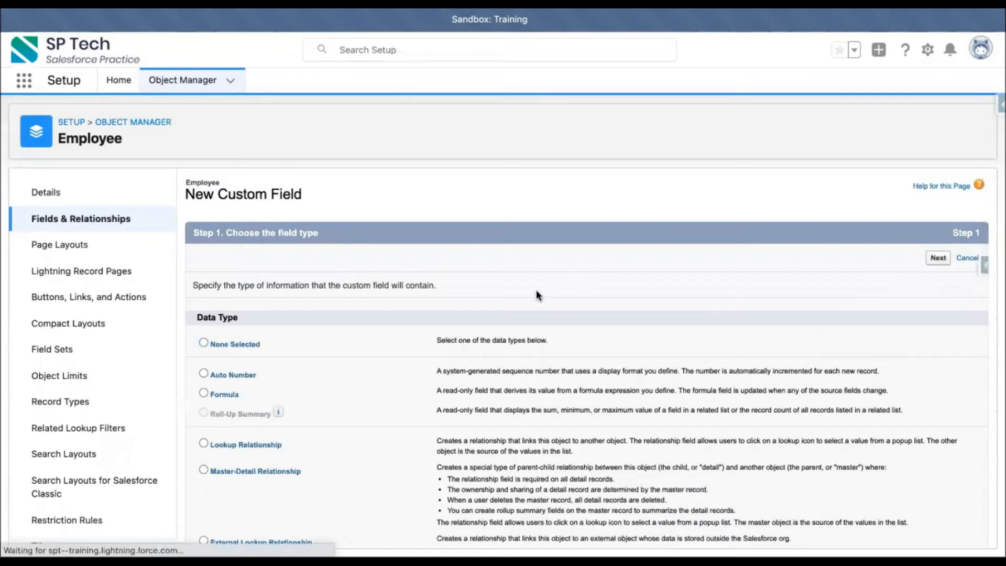
Set the new picklist field's label to Designation.
type("De")
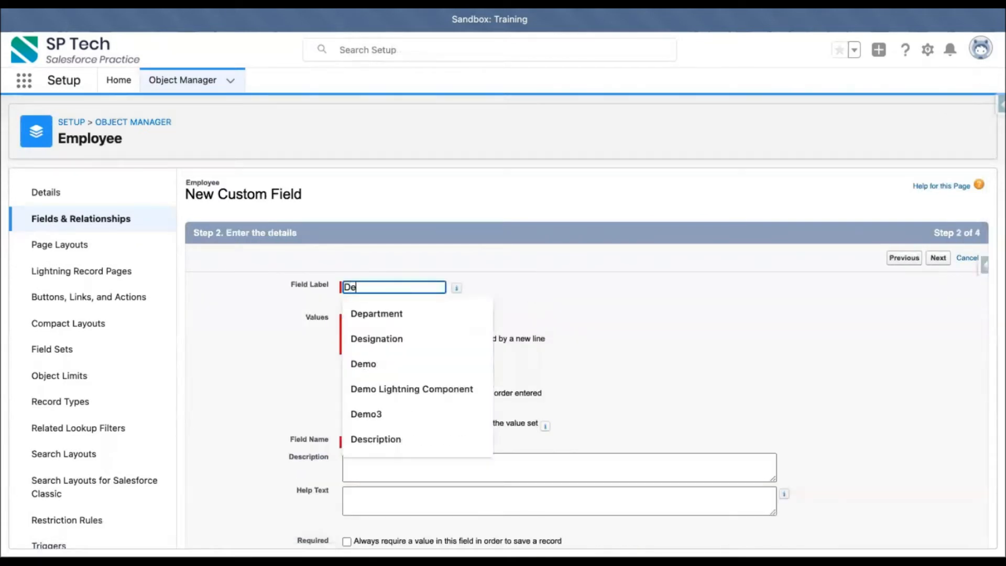
type("si")
left_click(354, 316)
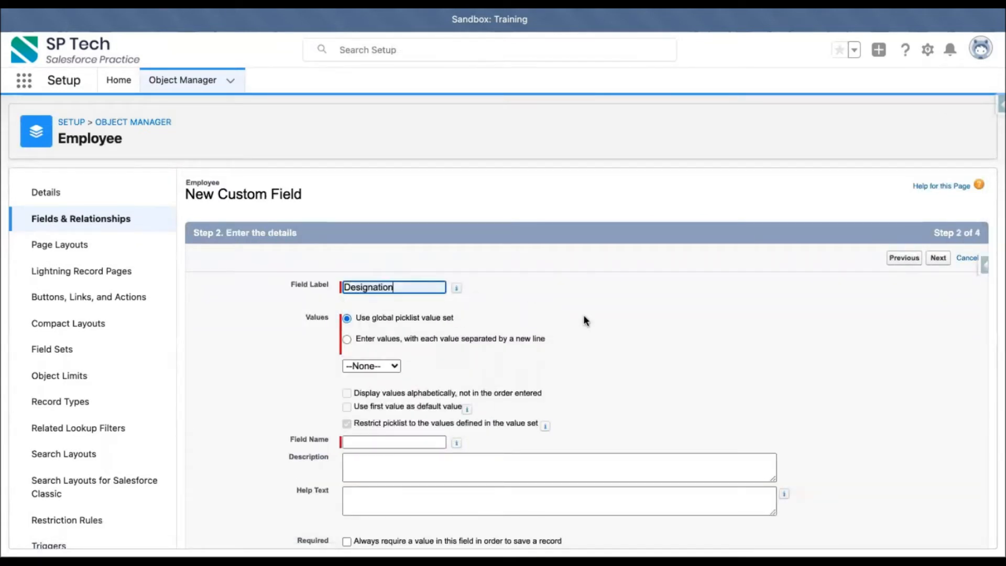
left_click(583, 314)
Choose to enter the picklist values directly, one per line, instead of using a global value set.
scroll(583, 314, "down", 2)
left_click(379, 248)
left_click(383, 295)
scroll(383, 294, "down", 1)
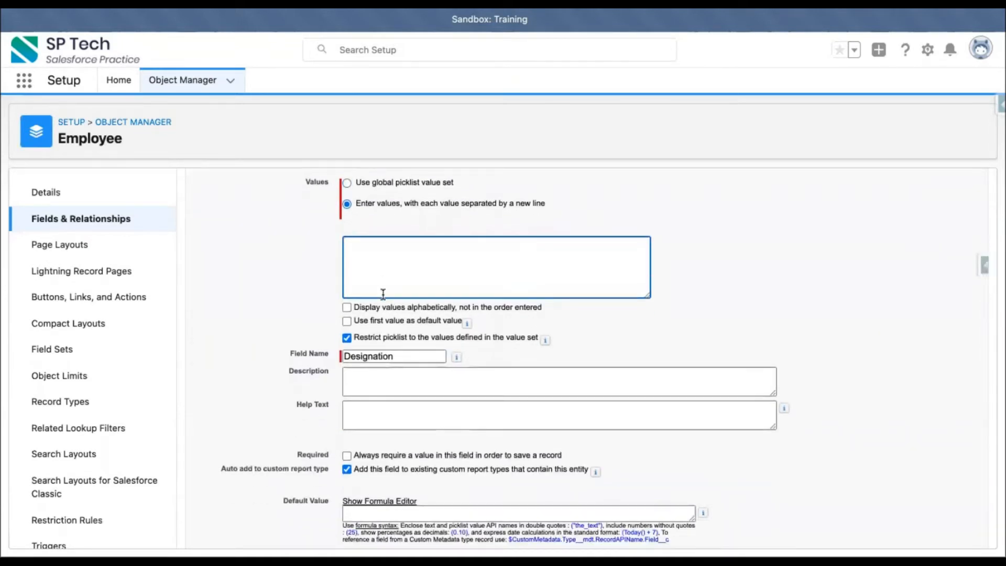
scroll(383, 294, "up", 1)
scroll(513, 259, "up", 1)
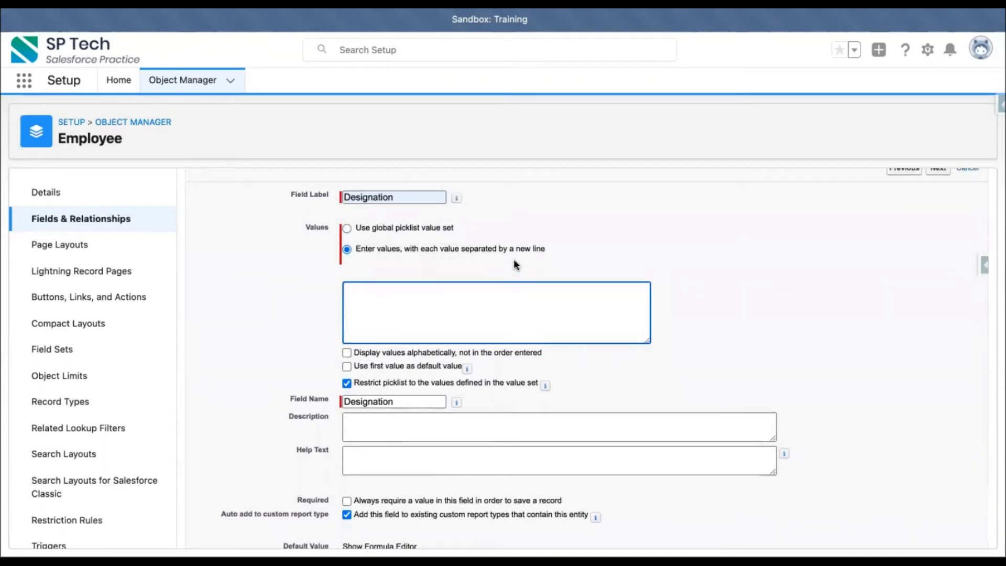
Change the new picklist's field label and field name to Department.
left_click_drag(435, 197, 333, 183)
type("Department")
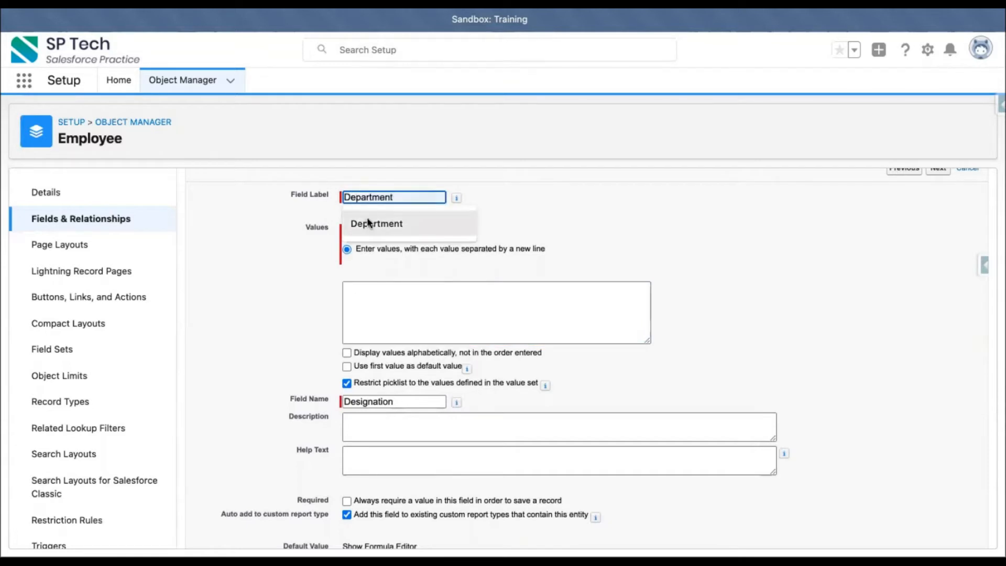
left_click(367, 217)
left_click_drag(396, 401, 336, 401)
key("BackSpace")
left_click(422, 197)
left_click(391, 401)
Enter Sales, Services, HR and Finance as the Department picklist values, each on its own line.
left_click(386, 319)
type("Sales")
key("Return")
type("Services")
key("Return")
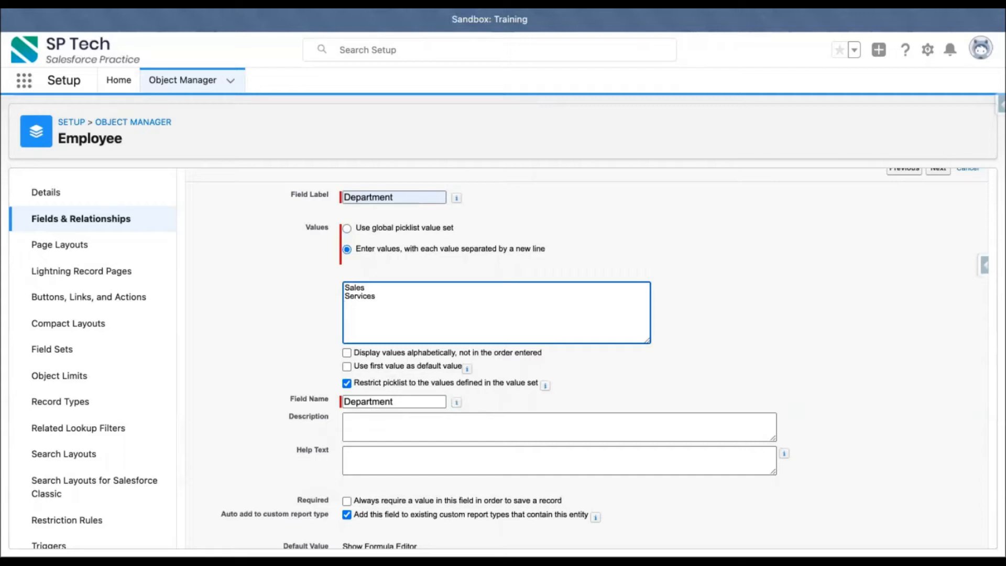
type("TI")
key("BackSpace")
key("BackSpace")
type("HR")
key("Return")
type("Finance")
left_click(565, 260)
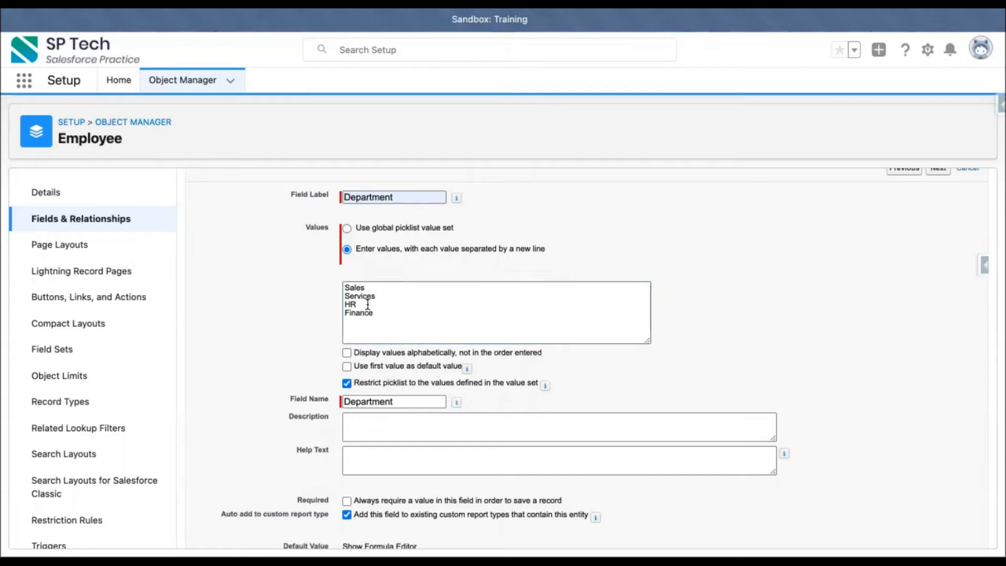
Go through the remaining field setup steps with default settings and save the Department field.
scroll(740, 306, "up", 3)
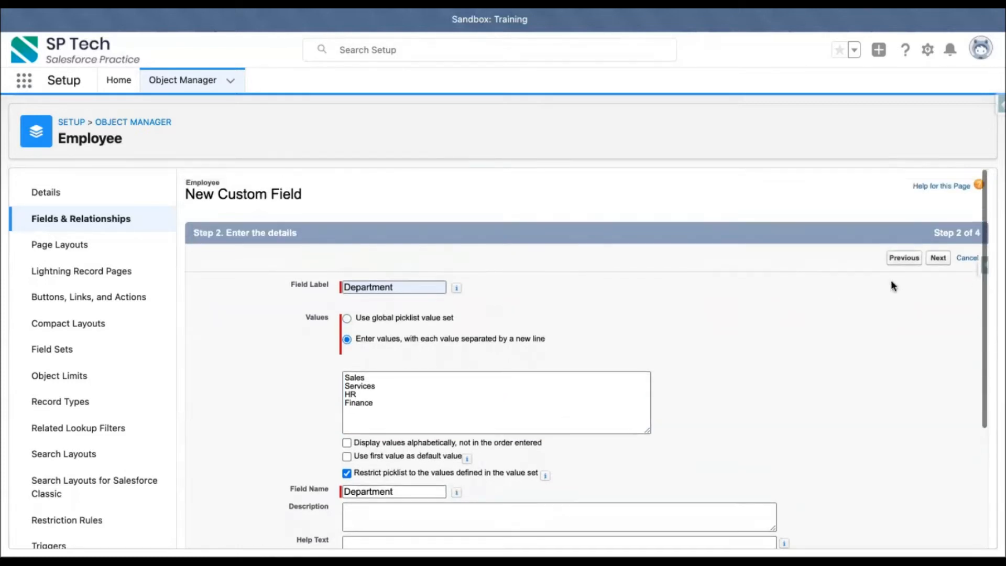
left_click(946, 257)
left_click(935, 258)
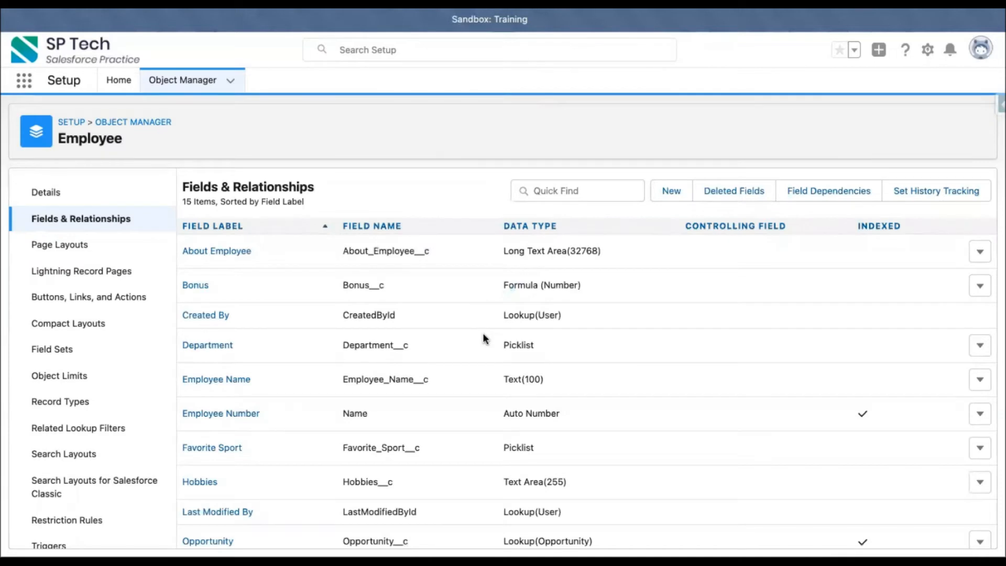
Search the Employee fields for "depa", open the Department field and check its picklist values.
scroll(388, 364, "down", 4)
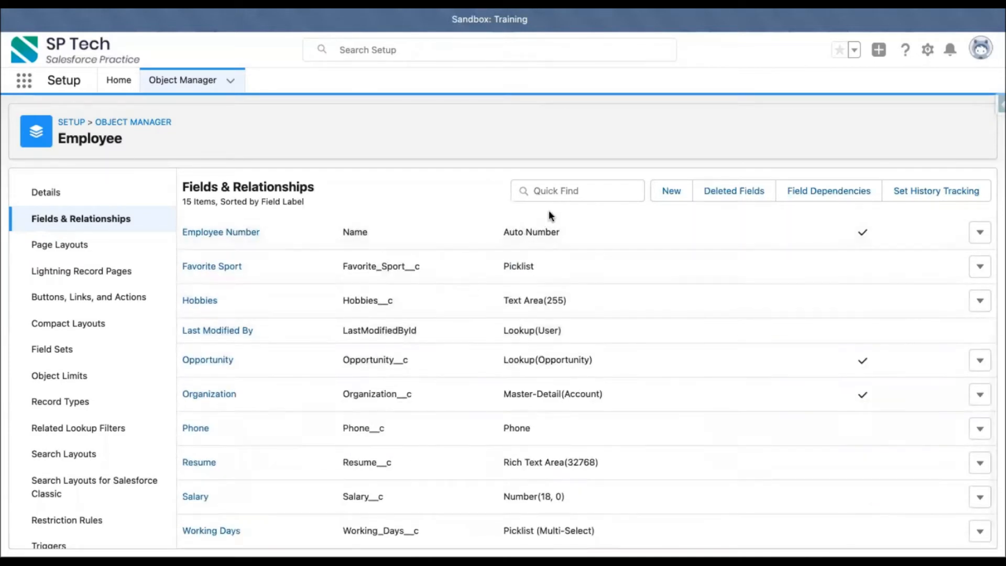
left_click(566, 191)
type("depa")
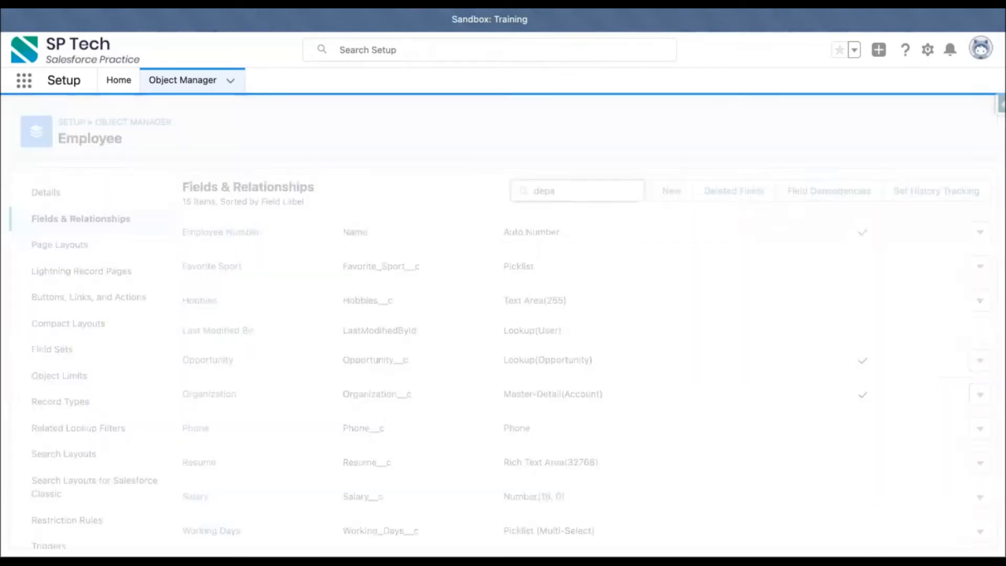
left_click(220, 255)
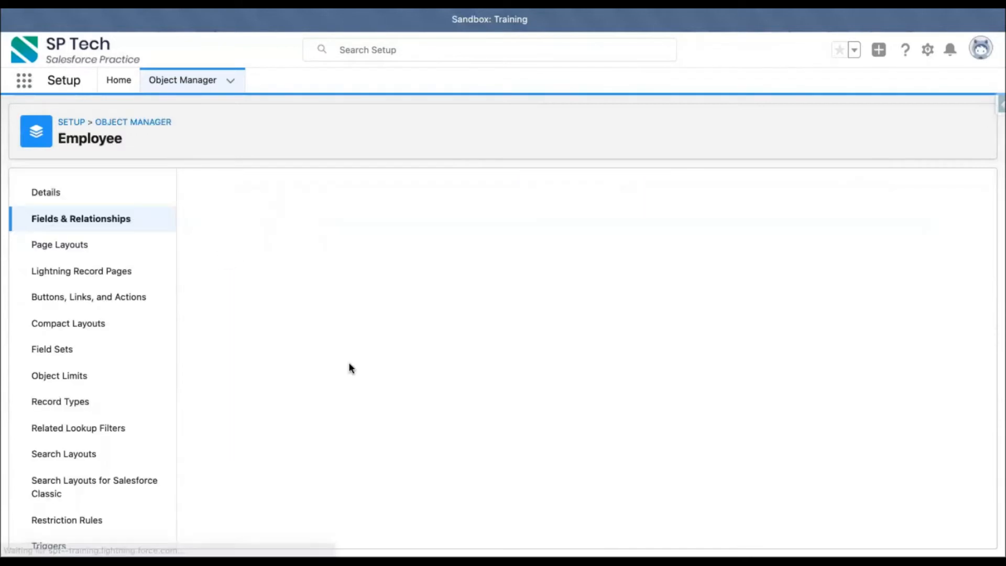
scroll(348, 366, "down", 6)
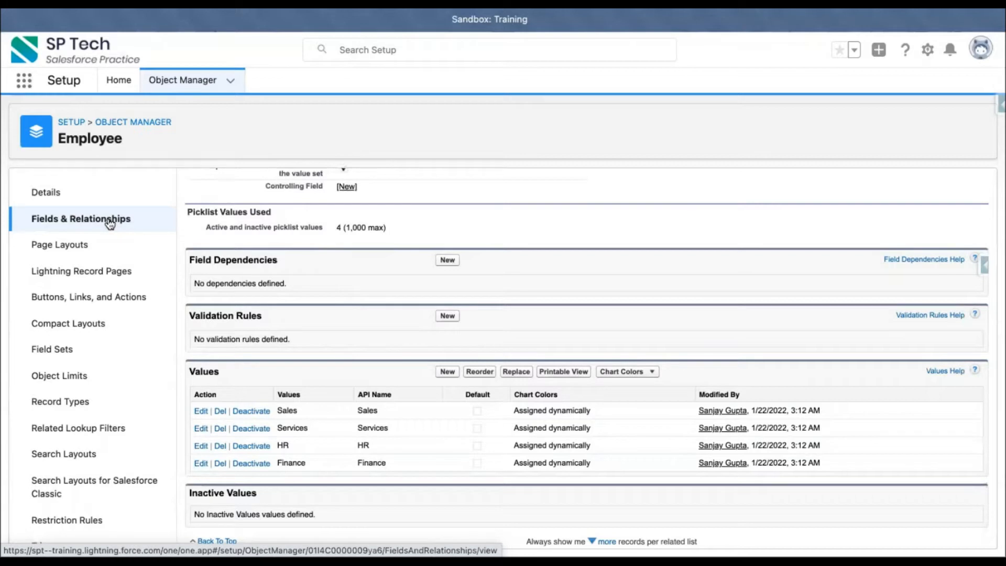
Return to the Employee fields list and start another custom field with the Picklist data type.
left_click(86, 217)
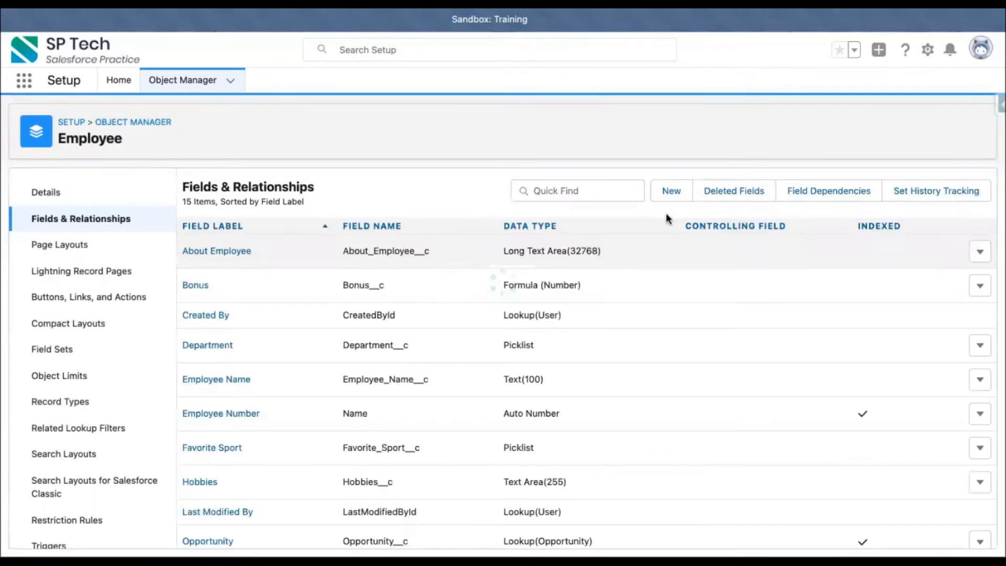
left_click(670, 190)
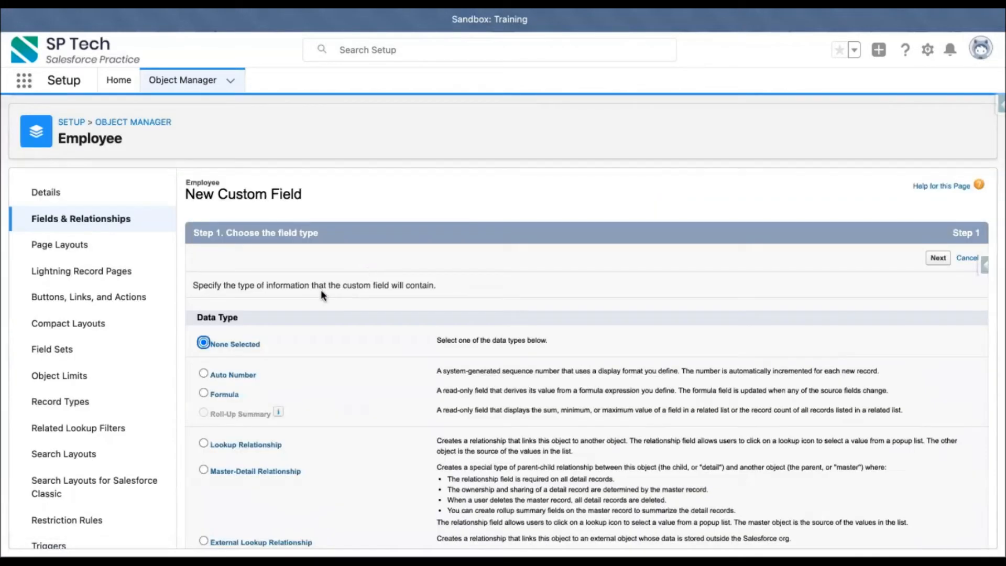
scroll(319, 366, "down", 8)
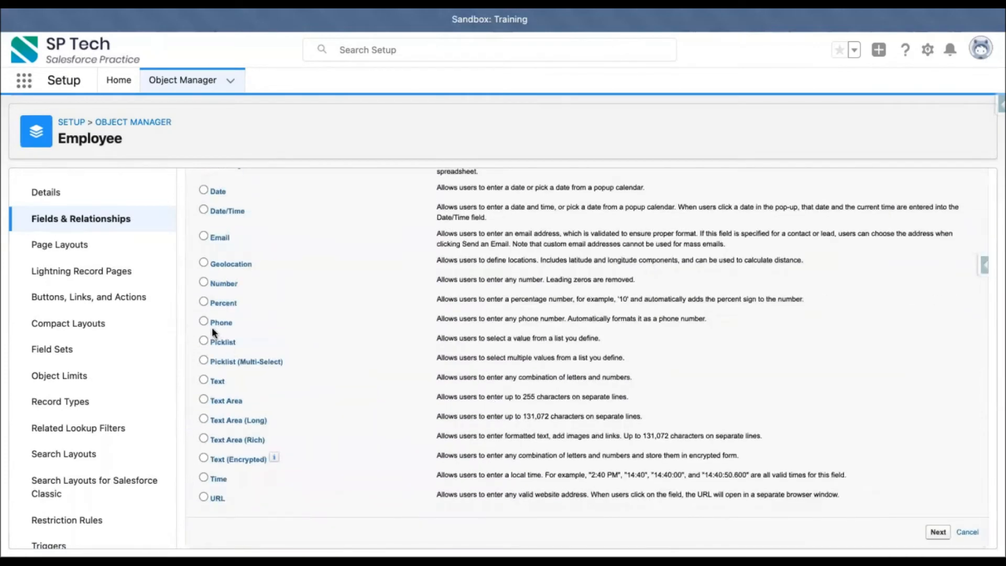
left_click(218, 343)
scroll(926, 234, "up", 8)
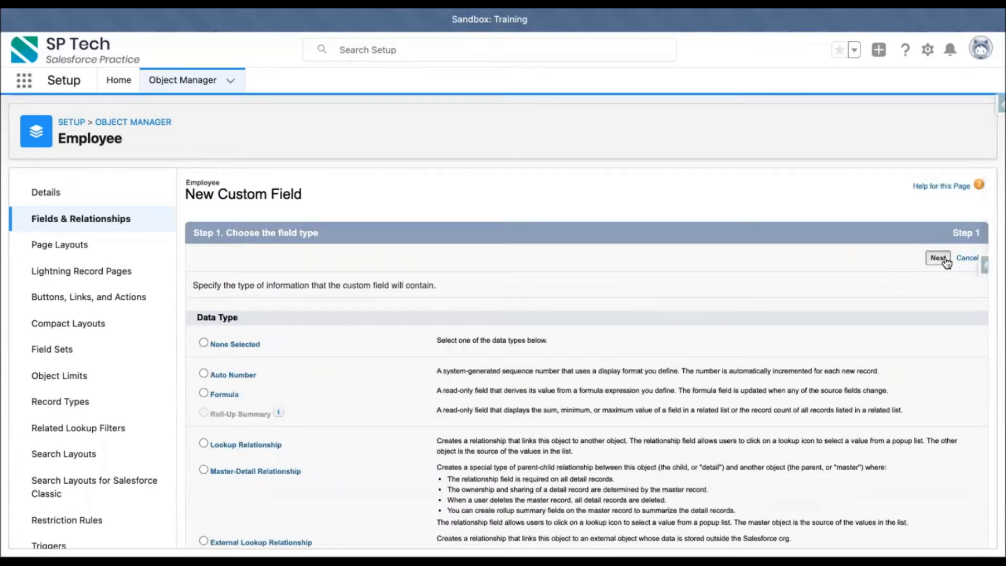
key("Return")
Label the new picklist field Bands and choose to enter its values directly, one per line.
left_click(404, 287)
type("Bands")
left_click(431, 352)
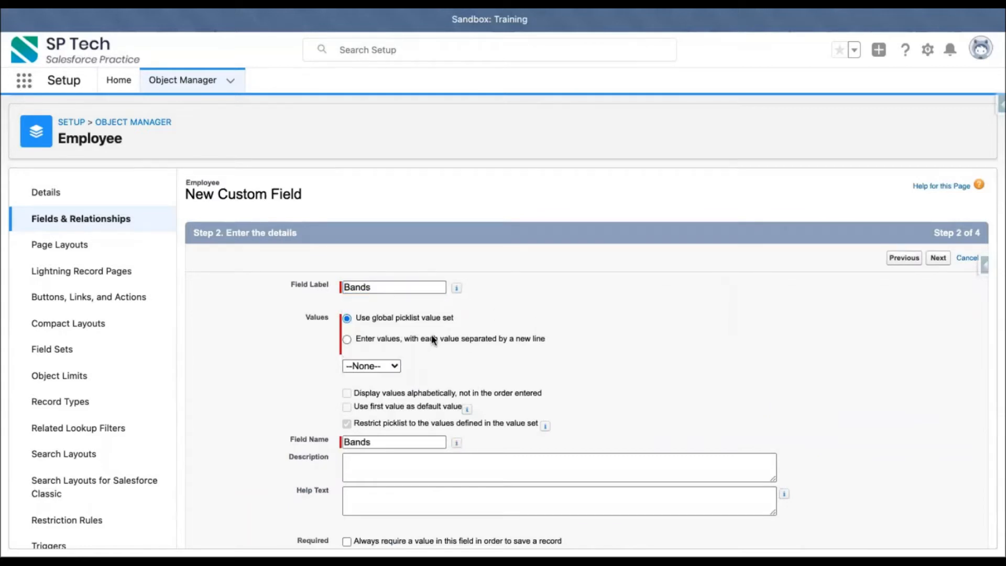
left_click(432, 335)
left_click(416, 381)
scroll(416, 382, "down", 2)
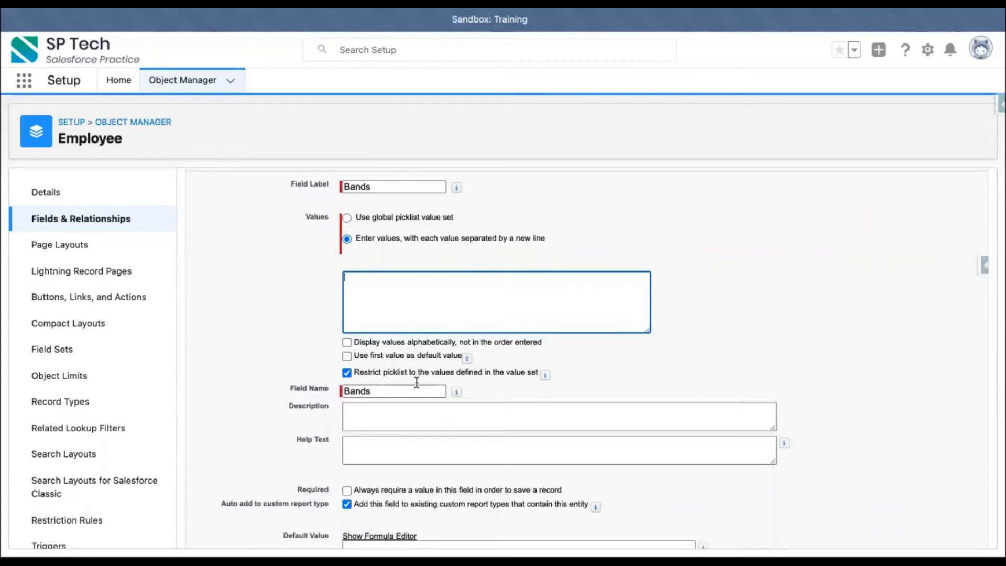
Enter "Sales.- 01" and "Sales - 02" as the first two Bands picklist values.
type("Sand")
key("BackSpace")
key("BackSpace")
type("nd")
key("BackSpace")
key("BackSpace")
type("les.- 01")
key("Return")
type("Sales - 02 Services  - 01")
Add "Services - 01" and "Services - 02" to the Bands values, correcting the misspelled second entry.
key("Return")
type("Servcices - 02")
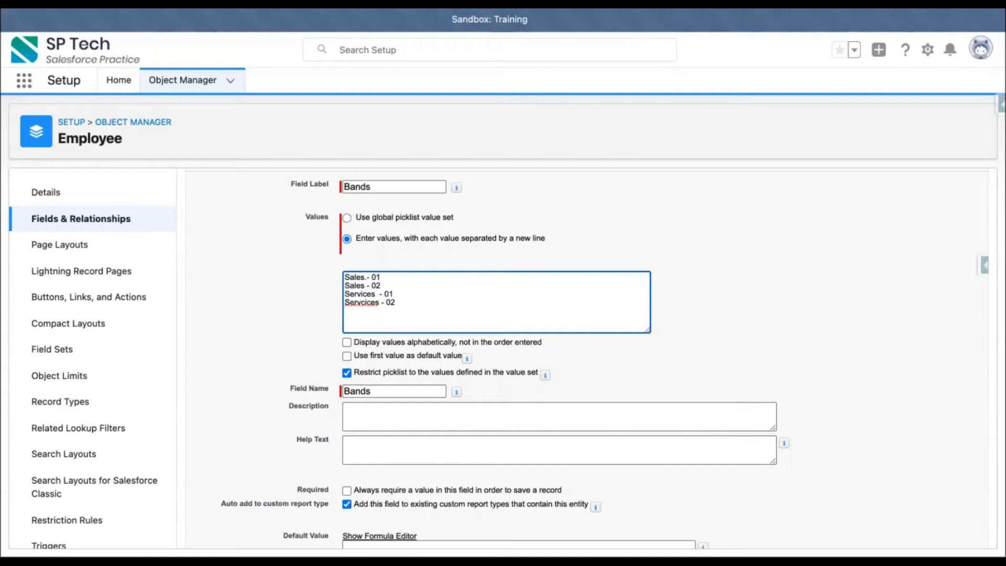
left_click(364, 302)
key("BackSpace")
Add "HR - 01" and "HR - 02" on new lines below the Services values.
left_click(428, 302)
key("Return")
type("HR - 01")
key("Return")
type("HR - 02")
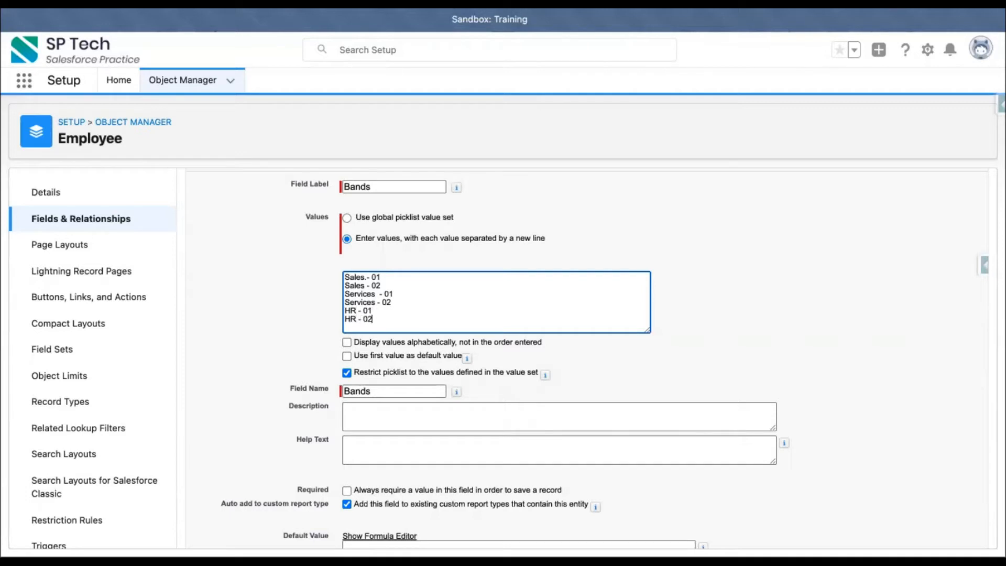
Add "Finance - 01" and "Finance - 02" as the last Bands values, fixing the spelling of the second entry.
key("Return")
type("Finann")
type("e - 01")
key("Return")
type("Fiance - 02")
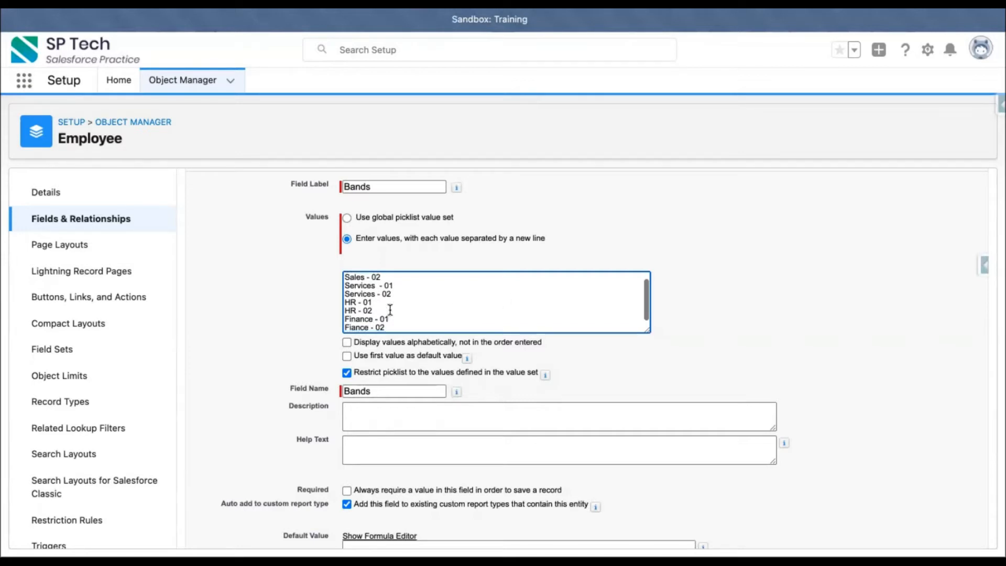
left_click(357, 327)
type("n")
left_click(684, 314)
scroll(455, 291, "up", 1)
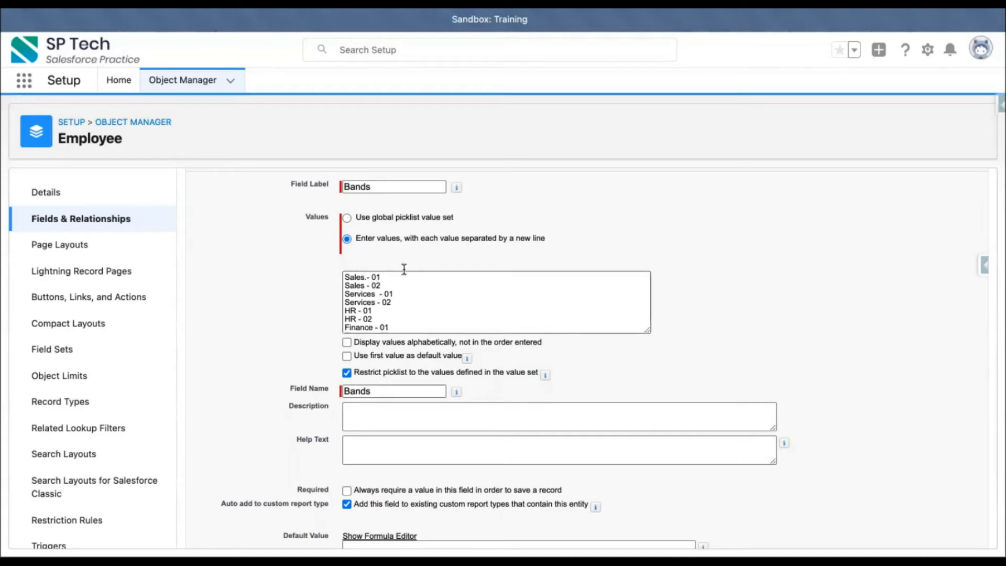
left_click_drag(383, 286, 335, 272)
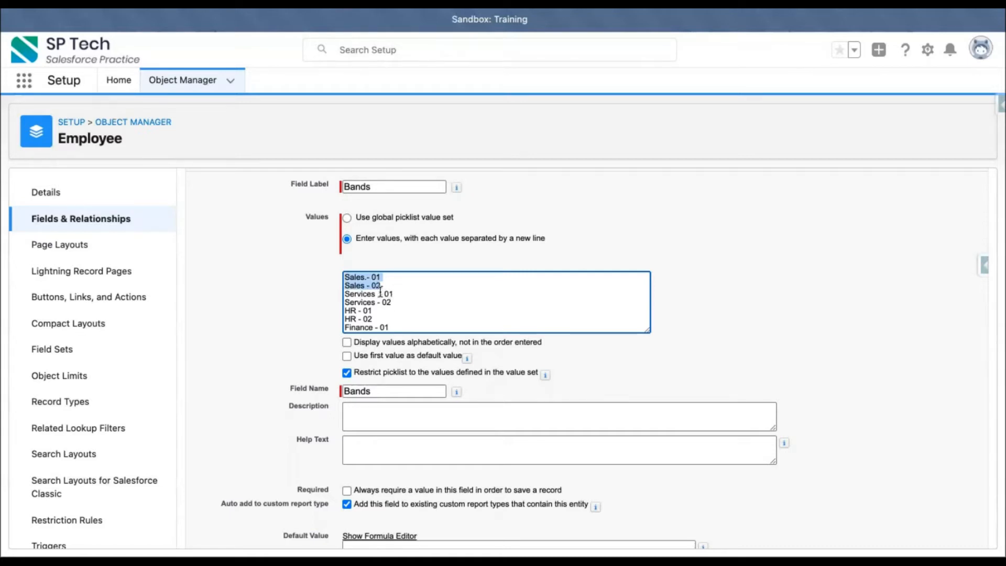
left_click(771, 305)
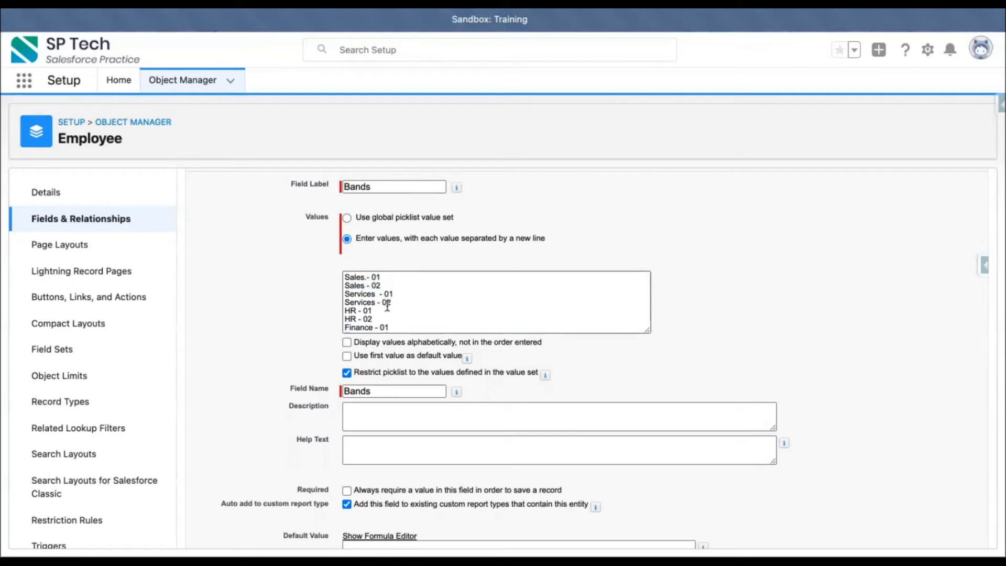
Go through the remaining setup steps with default field-level security and save the Bands field.
scroll(424, 314, "down", 1)
scroll(813, 276, "up", 2)
left_click(938, 259)
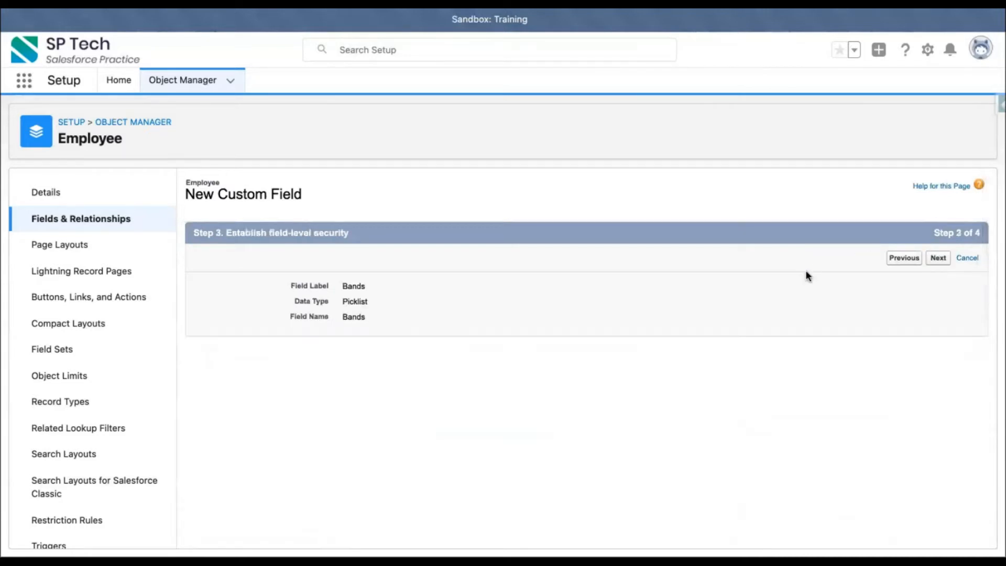
left_click(938, 260)
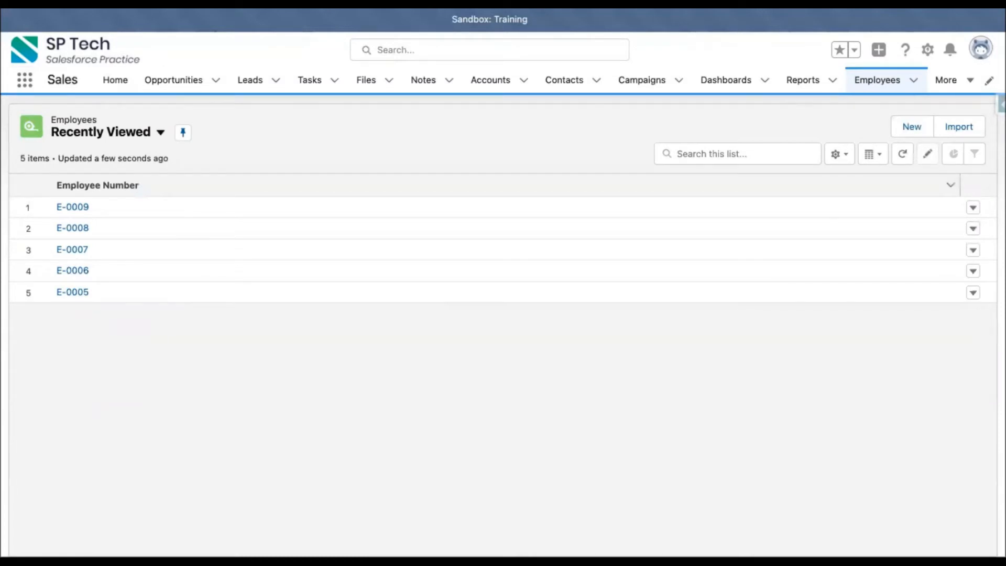
Open the first recently viewed employee record for editing and set its Department to Sales.
left_click(65, 206)
scroll(262, 354, "down", 5)
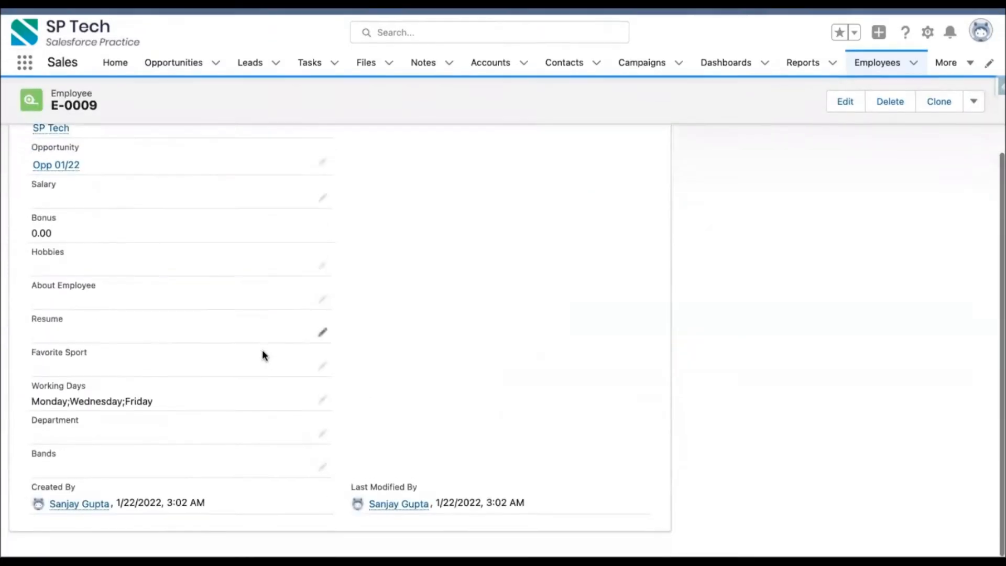
left_click(323, 451)
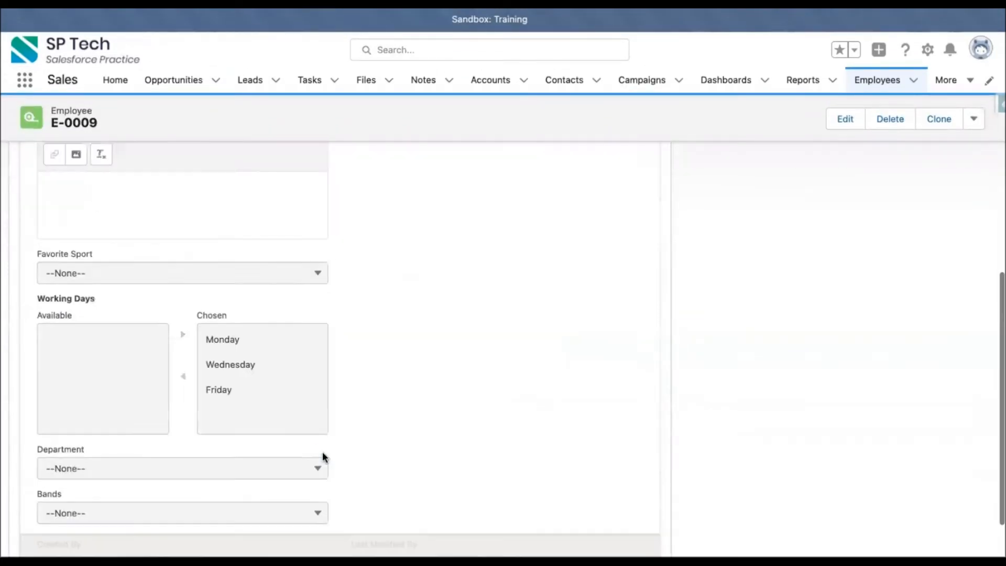
scroll(367, 380, "down", 2)
left_click(97, 380)
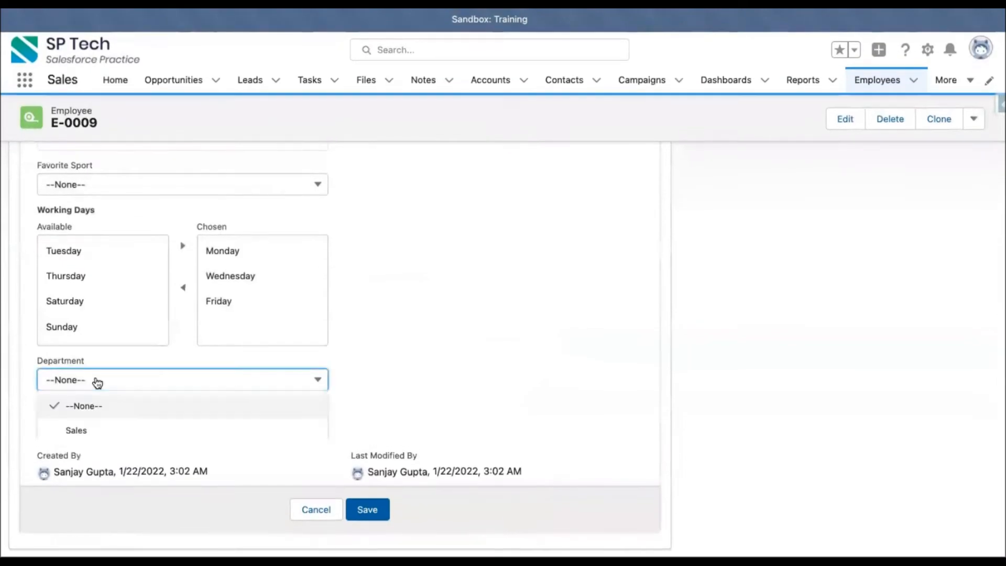
left_click(76, 430)
Examine which Bands options are offered on the employee record while Department is Sales.
left_click(229, 427)
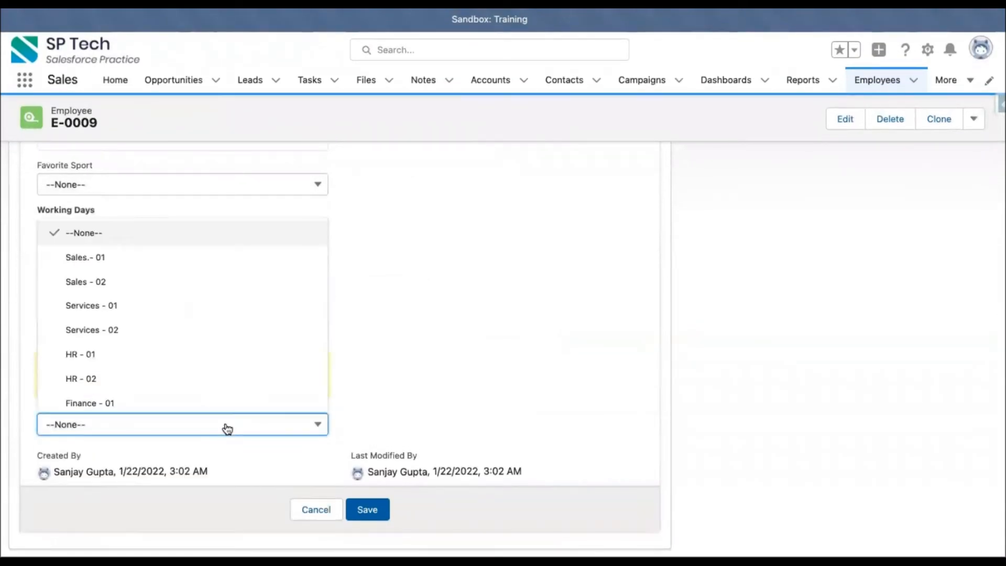
scroll(197, 342, "up", 6)
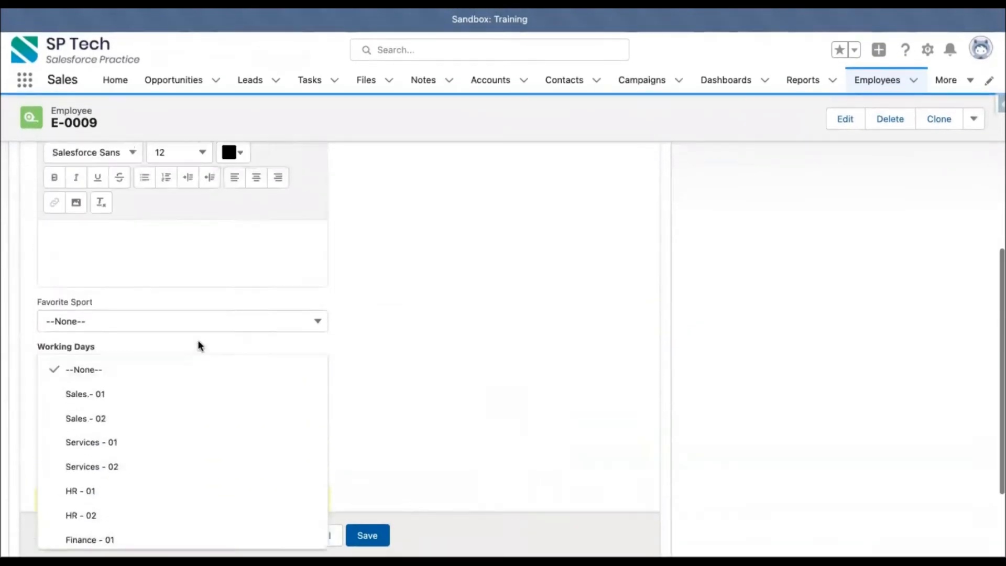
left_click(459, 327)
scroll(467, 329, "down", 6)
Switch the record's Department to Services, check the Bands options again, and cancel the record edit.
left_click(98, 380)
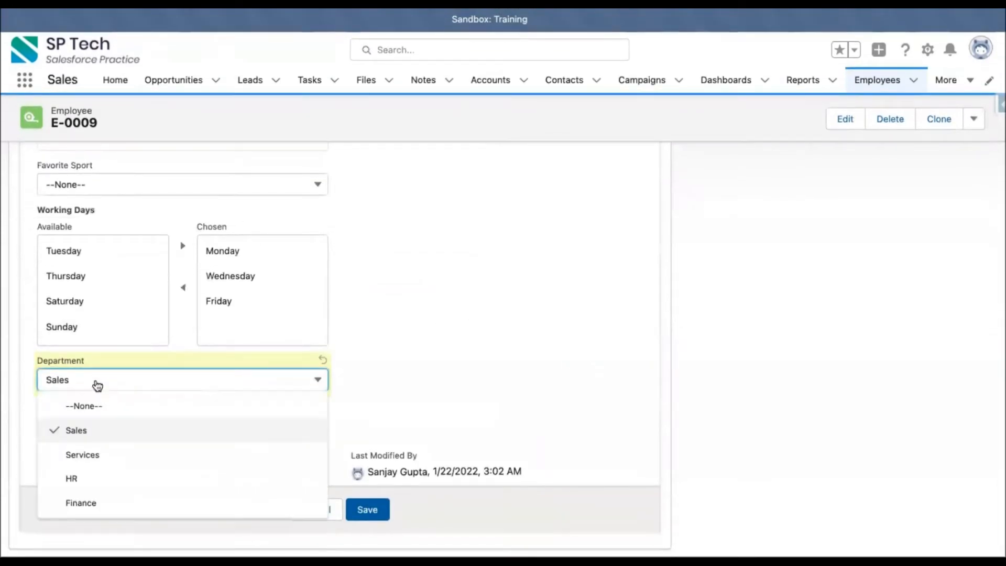
left_click(94, 450)
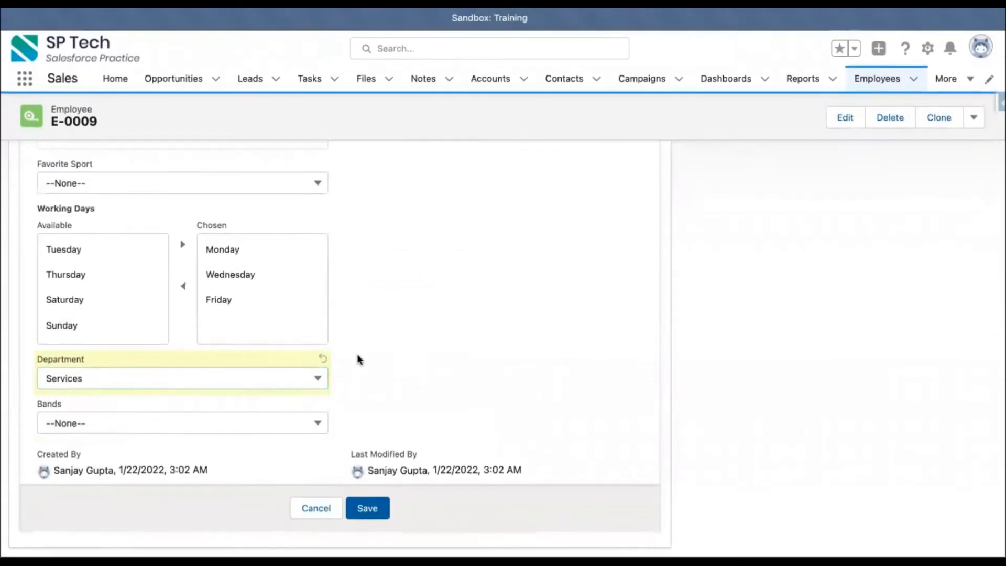
left_click(213, 426)
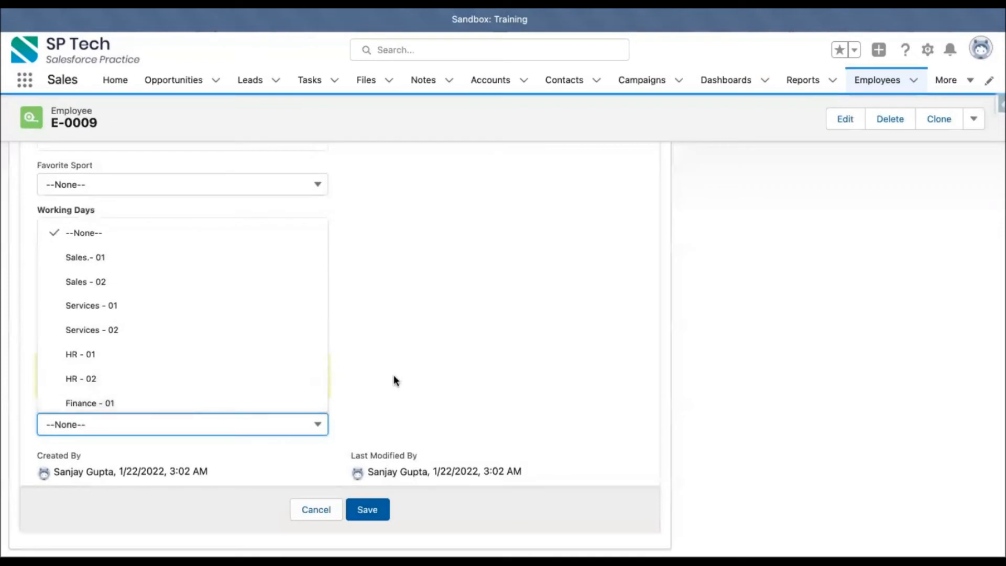
left_click(410, 378)
left_click(309, 513)
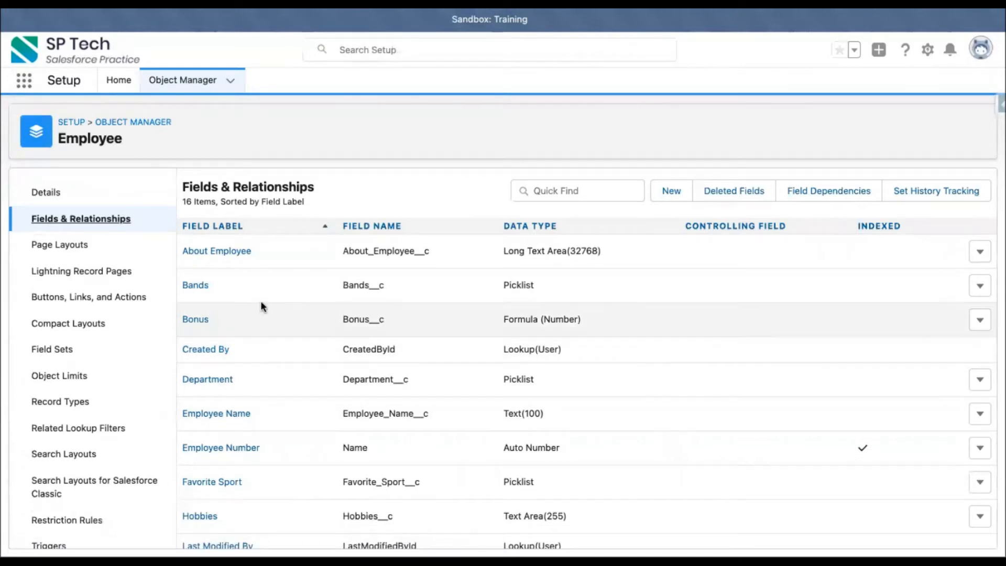
Open the Bands field definition on the Employee object in Setup and start a new field dependency.
left_click(197, 287)
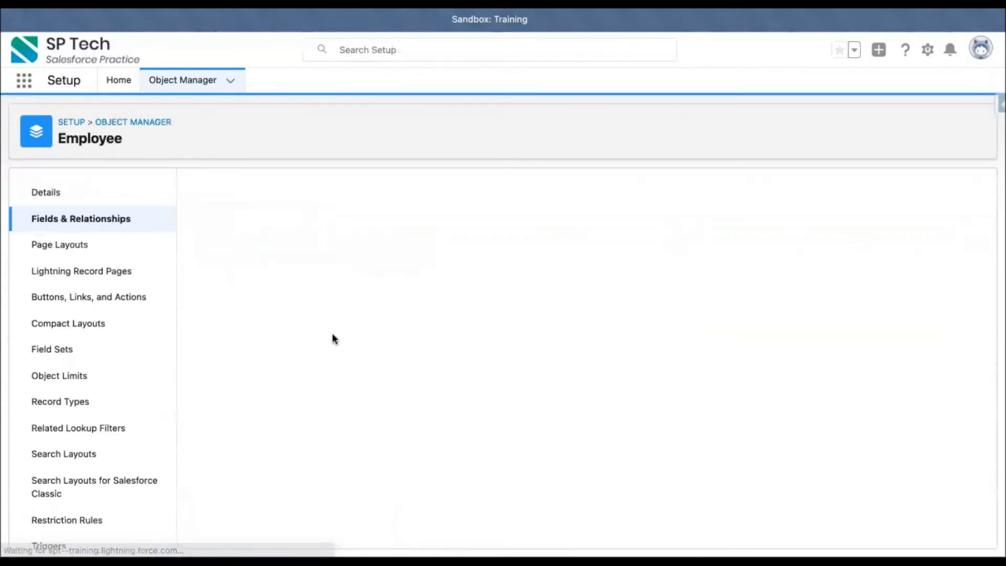
scroll(403, 397, "down", 5)
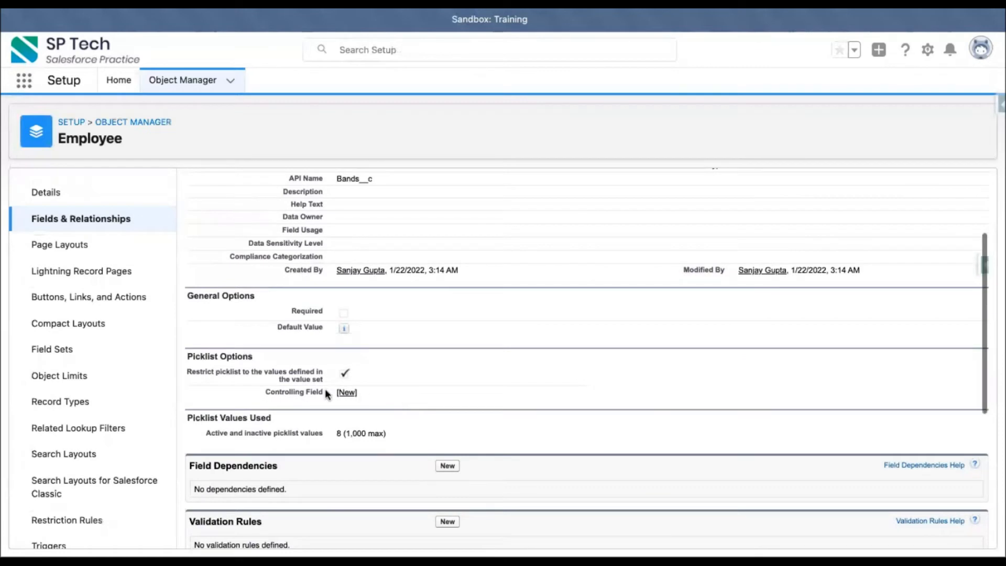
scroll(372, 476, "down", 4)
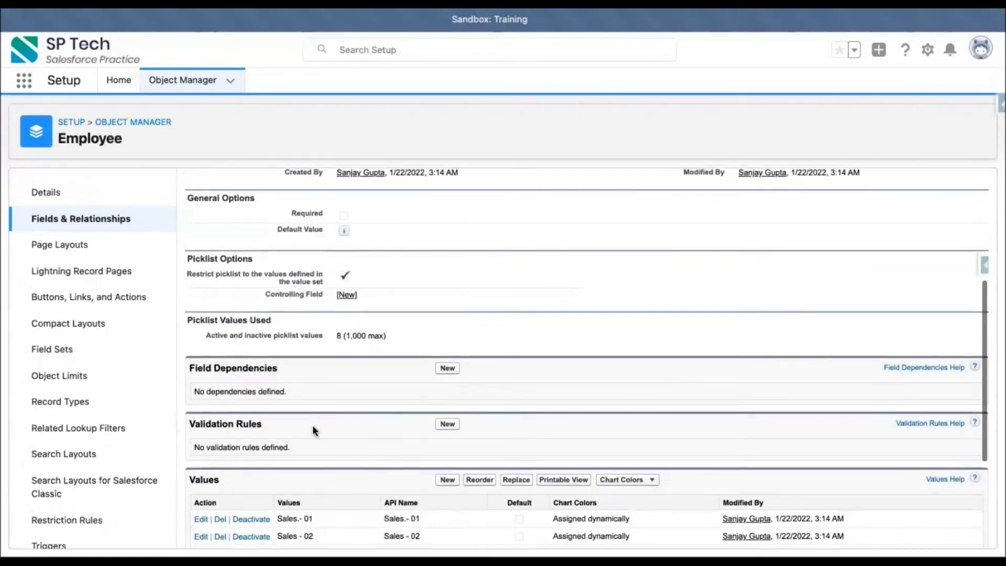
scroll(350, 373, "down", 3)
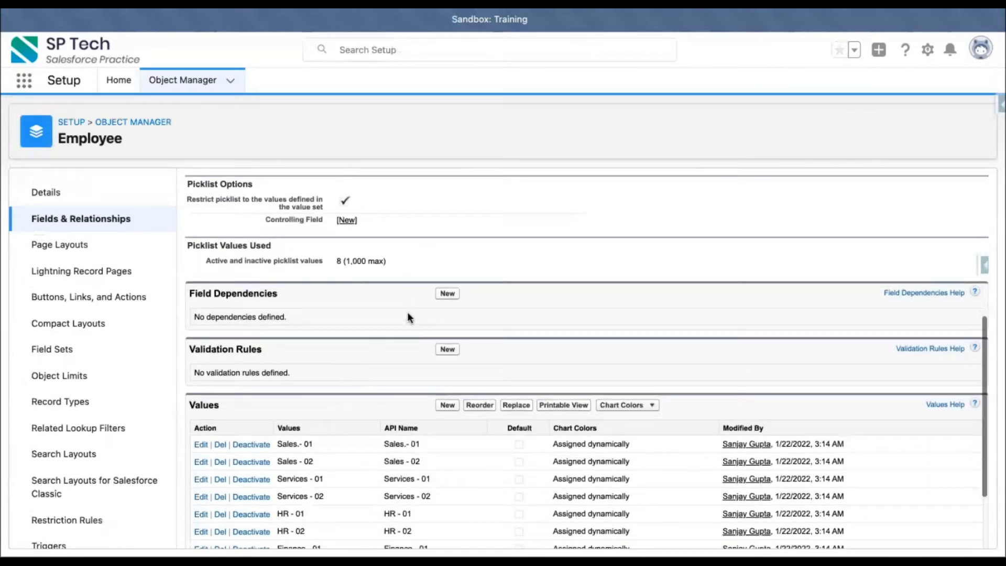
left_click(448, 292)
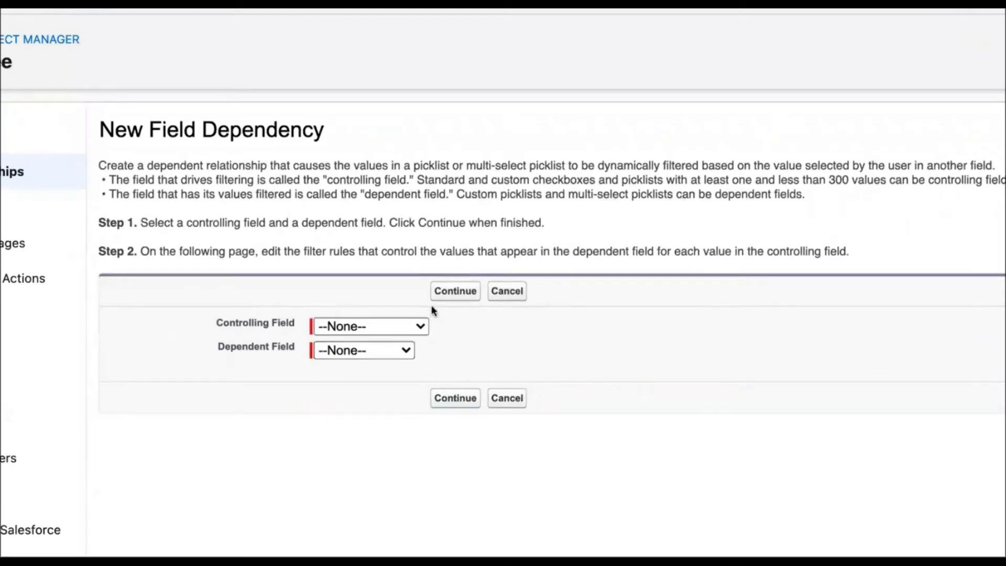
Set Department as the controlling field and Bands as the dependent field.
left_click(422, 326)
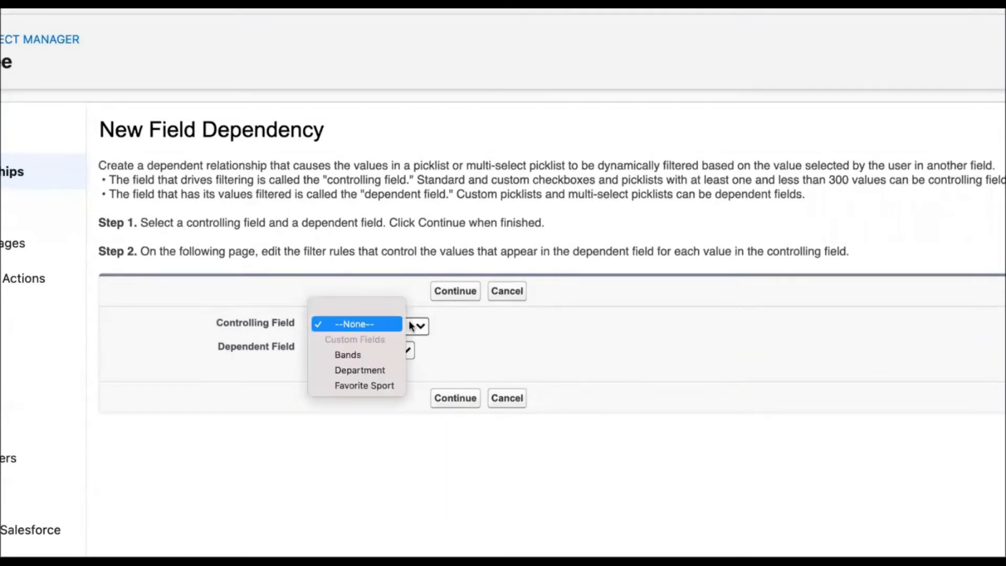
left_click(385, 369)
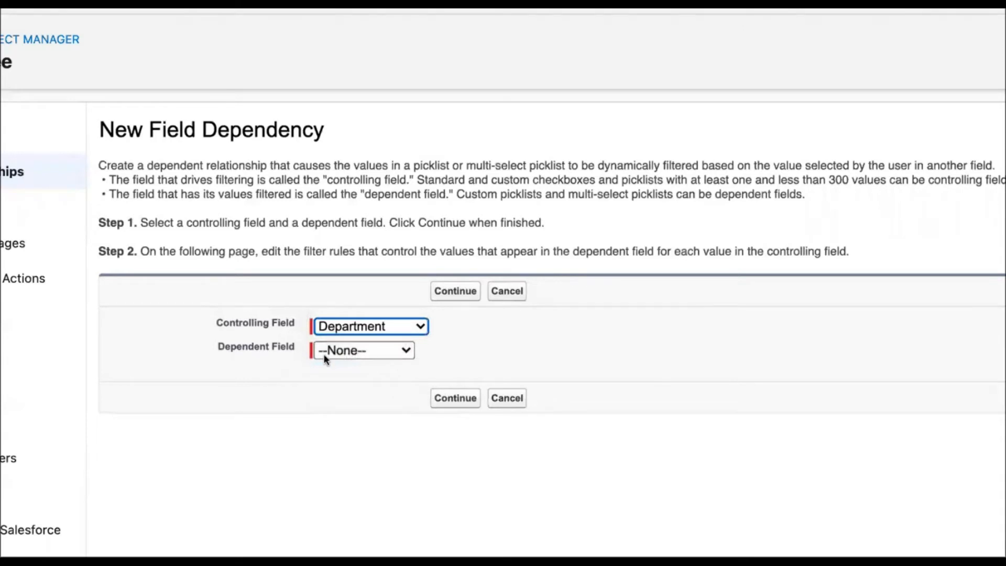
left_click(331, 355)
left_click(342, 363)
left_click(508, 351)
scroll(508, 350, "right", 2)
scroll(508, 350, "left", 1)
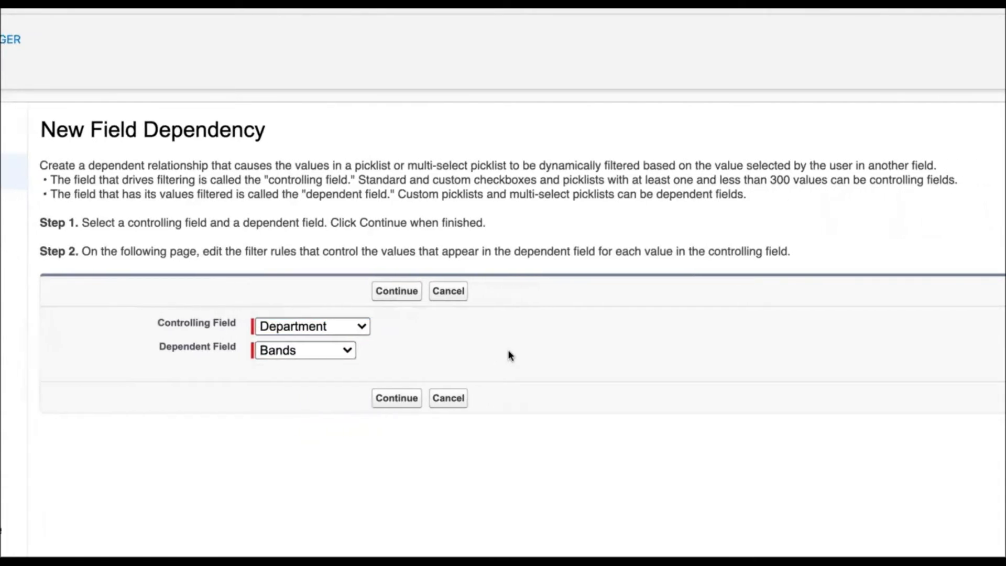
scroll(509, 351, "left", 1)
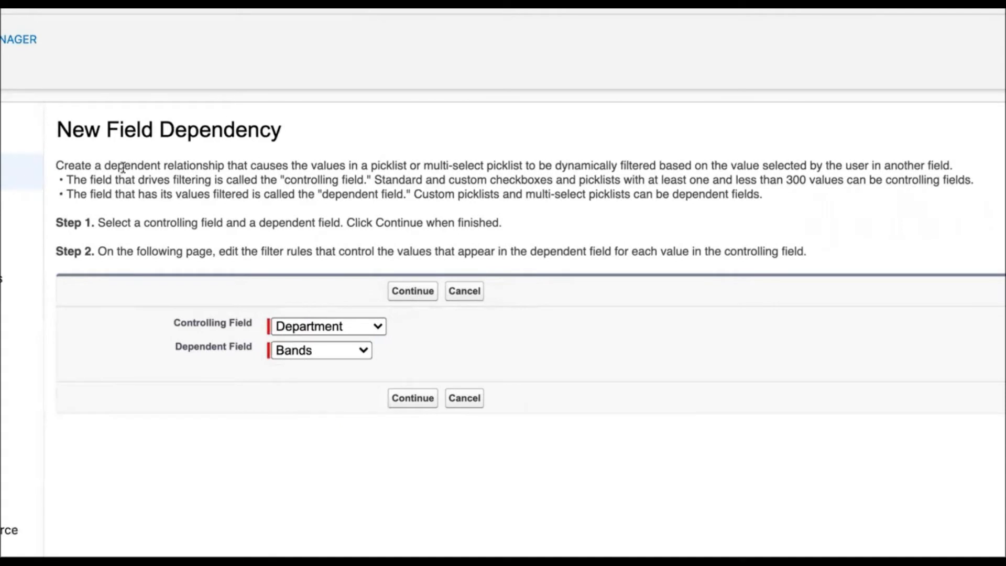
Read the dependency instructions, examining which field types can be controlling fields and which can be dependent fields.
left_click_drag(57, 166, 956, 163)
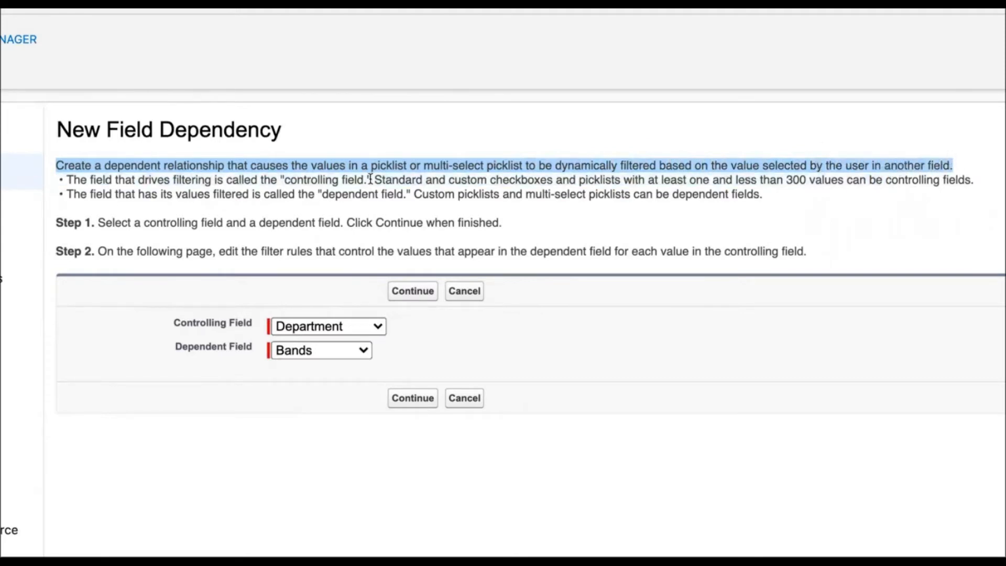
left_click(201, 180)
left_click_drag(66, 180, 975, 167)
left_click_drag(43, 188, 972, 180)
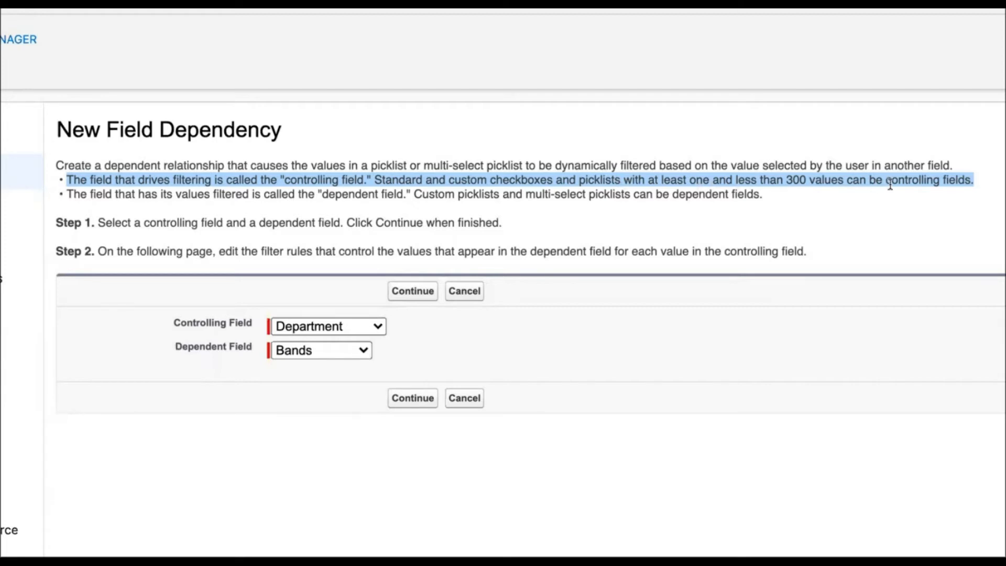
left_click(95, 192)
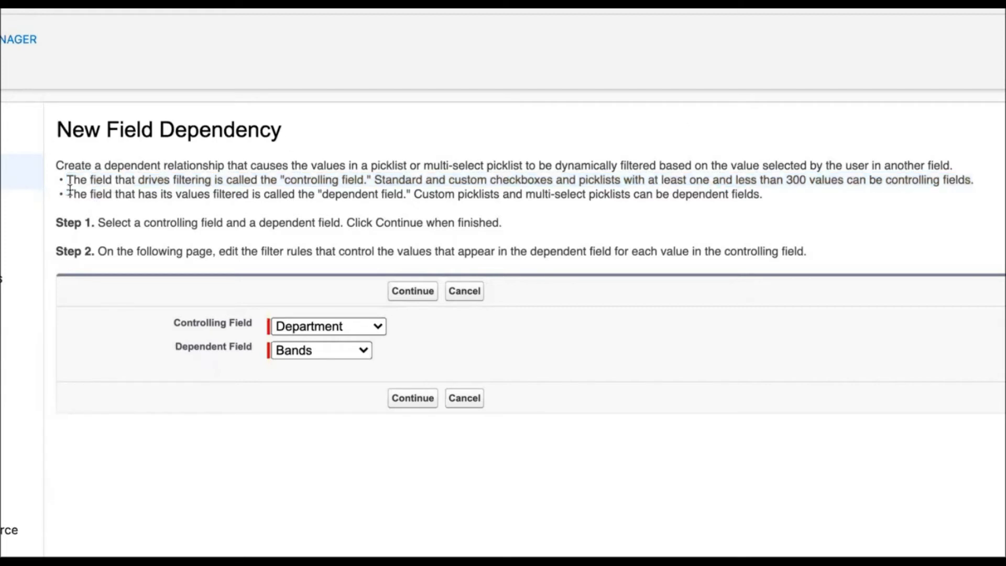
left_click_drag(68, 192, 772, 194)
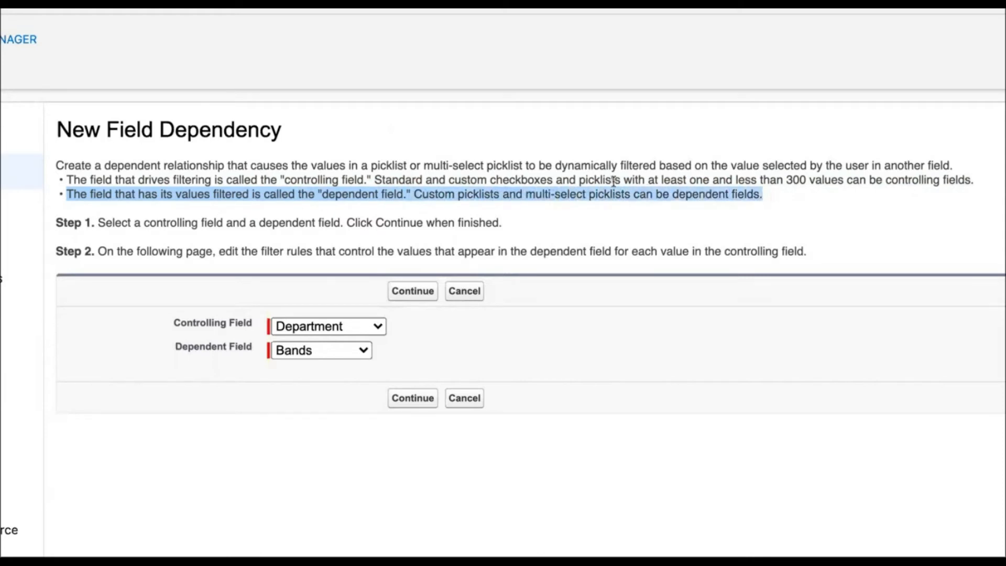
left_click(524, 187)
left_click_drag(487, 180, 626, 178)
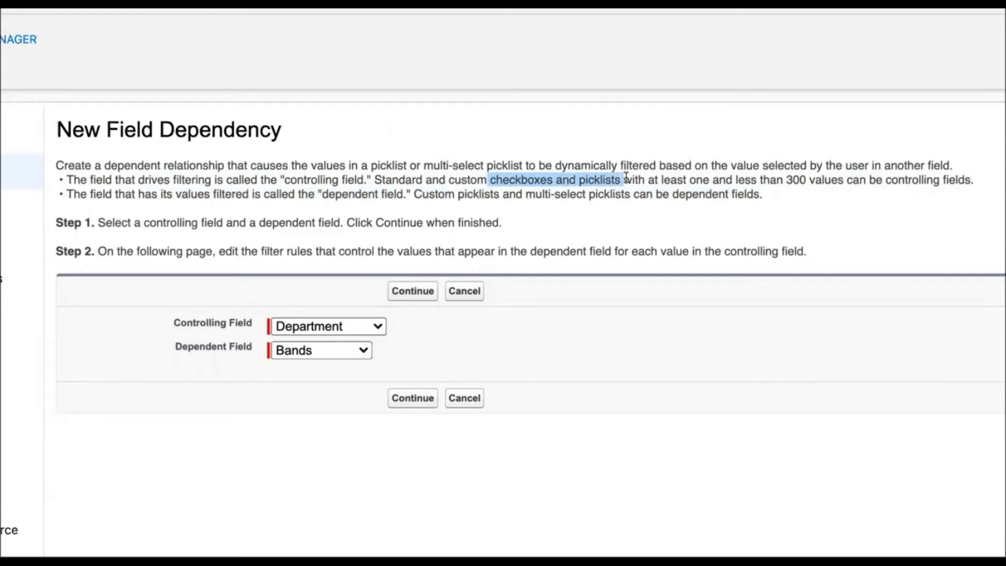
left_click(469, 193)
left_click_drag(456, 197, 632, 197)
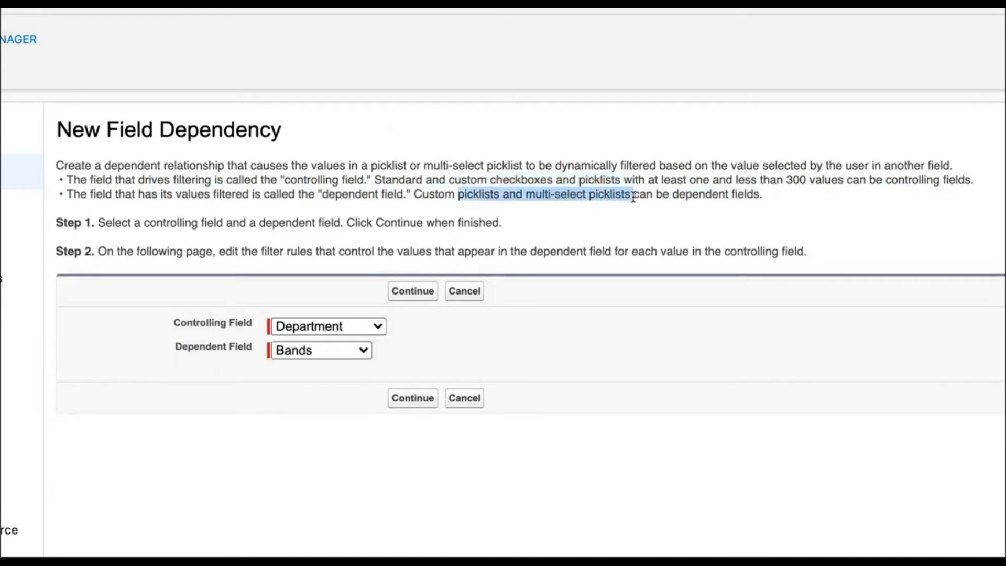
left_click(572, 231)
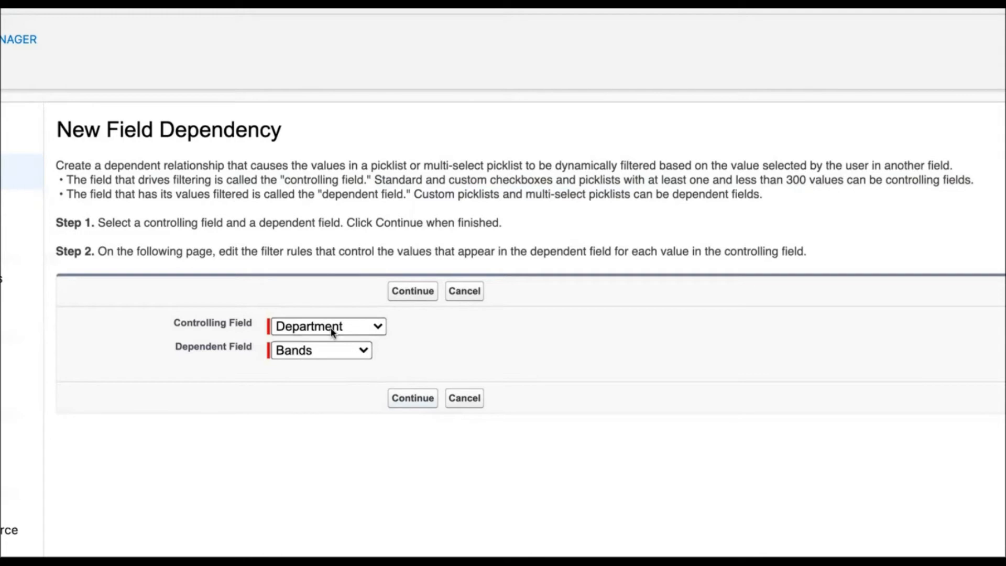
Continue to the filter rules and include Sales.- 01 and Sales - 02 for Sales, and Services - 01 and Services - 02 for Services.
left_click(409, 397)
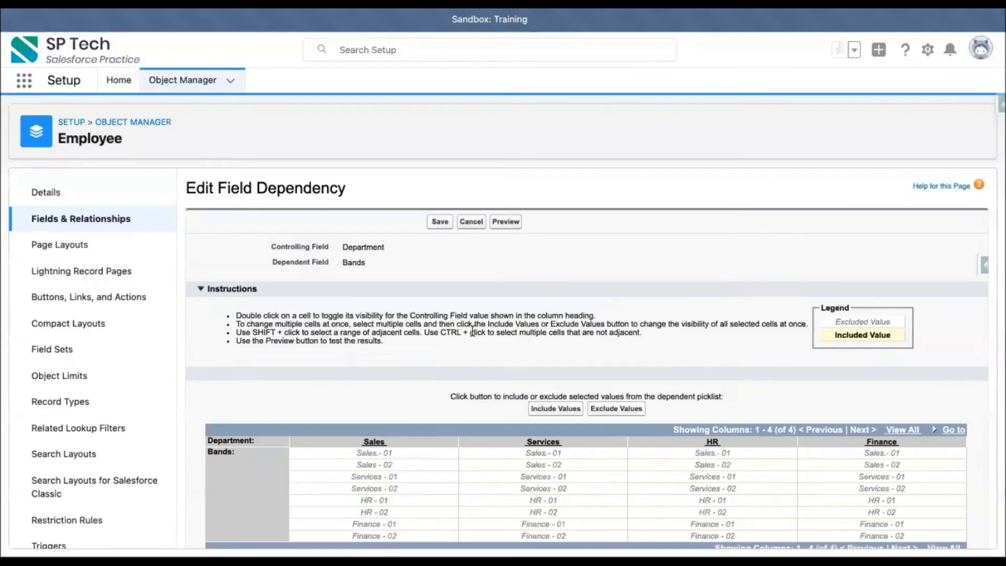
scroll(304, 297, "down", 3)
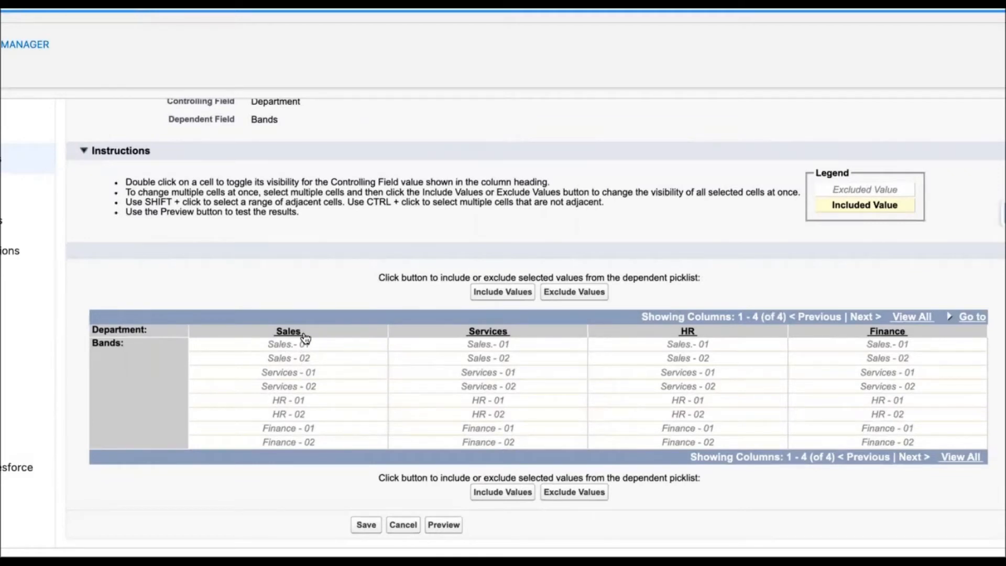
left_click_drag(306, 344, 306, 358)
left_click(524, 299)
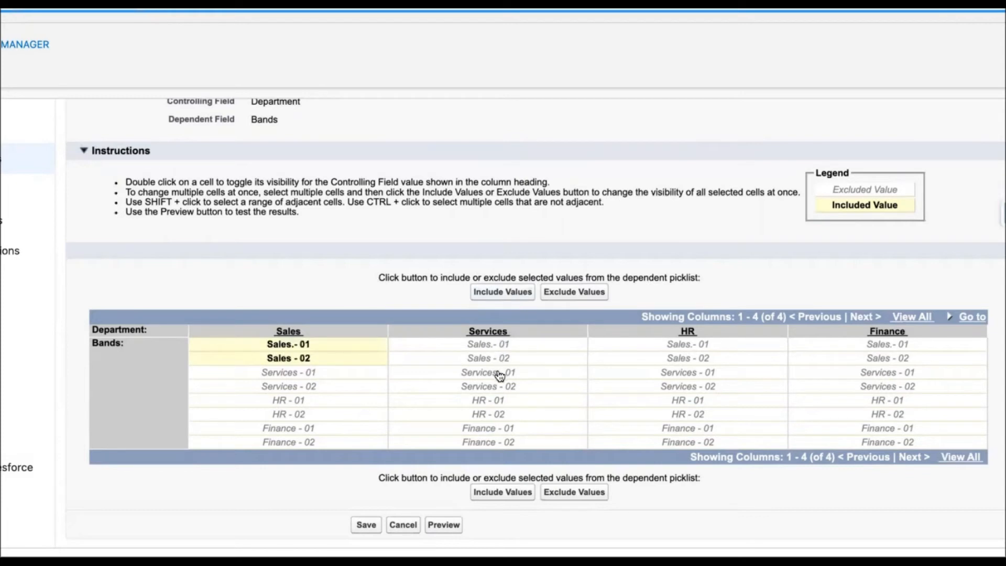
left_click_drag(499, 375, 500, 384)
left_click(513, 292)
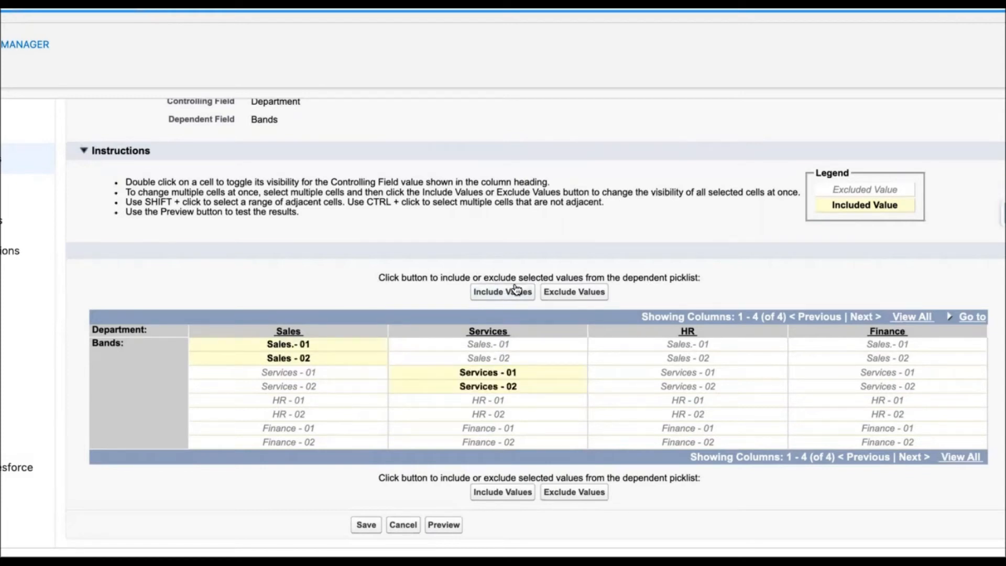
Include HR - 01 and HR - 02 for the HR department, and Finance - 01 and Finance - 02 for Finance.
left_click_drag(657, 402, 662, 414)
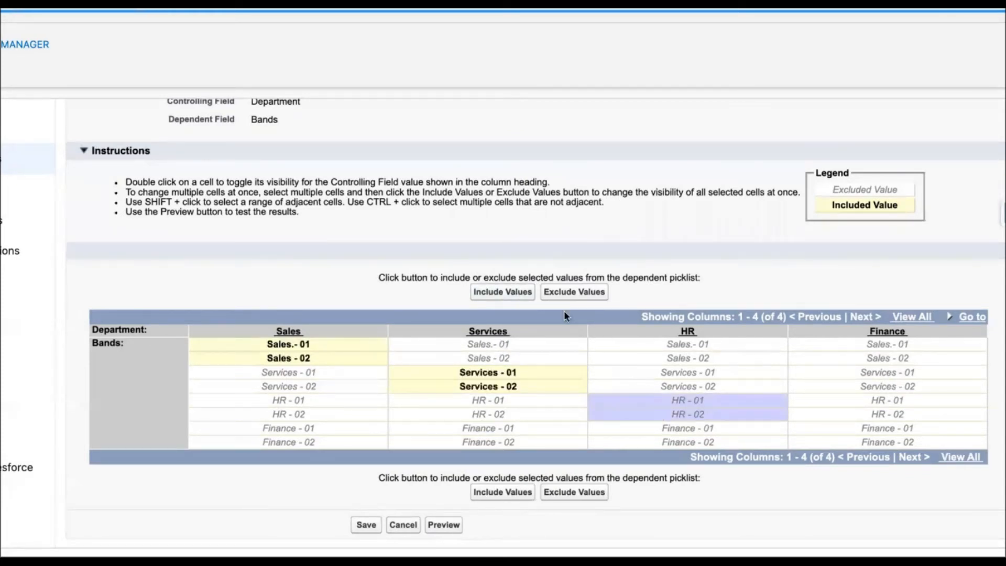
left_click(506, 293)
left_click_drag(853, 432, 858, 446)
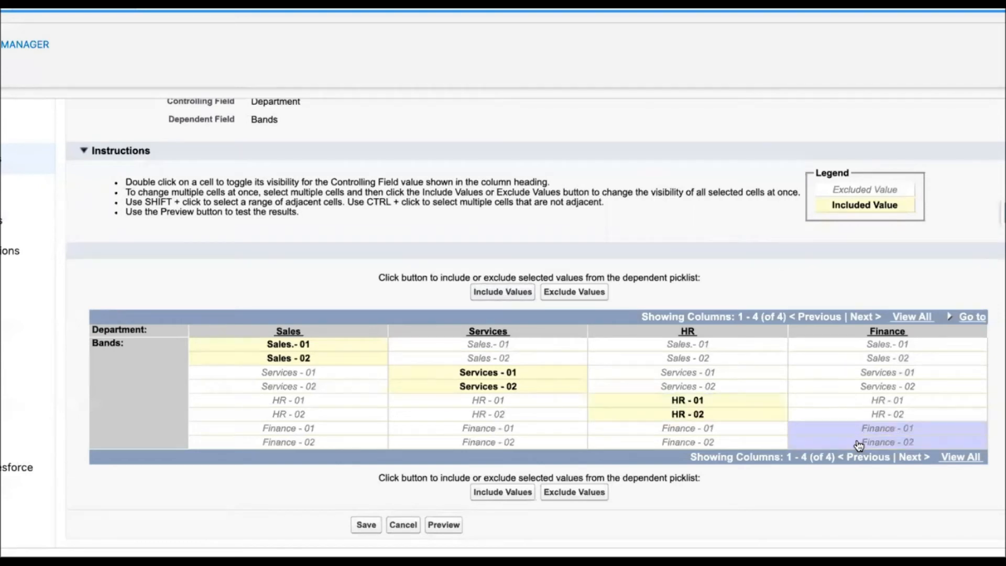
left_click(528, 295)
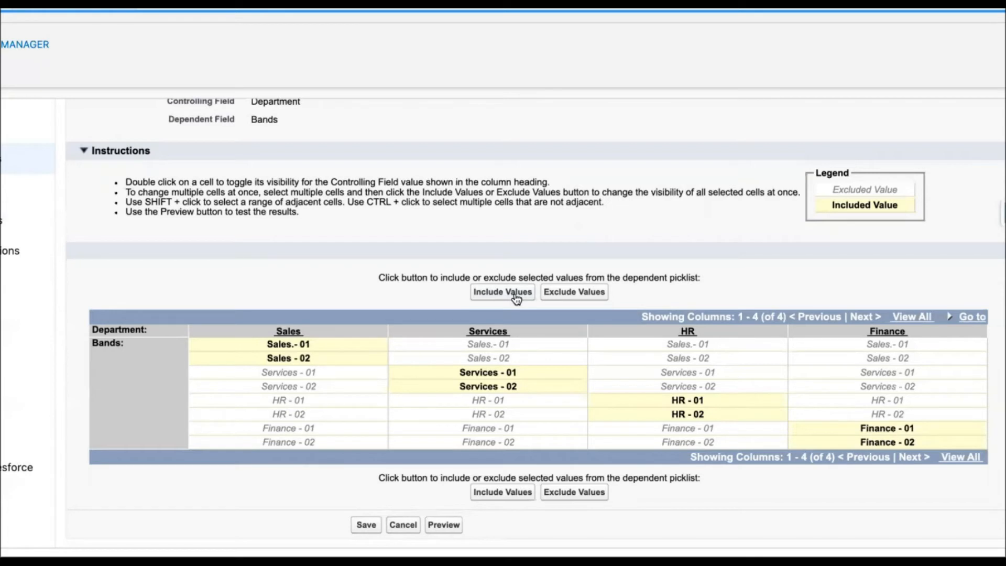
Exclude Services - 01 from the Services department, and include it again.
left_click(546, 373)
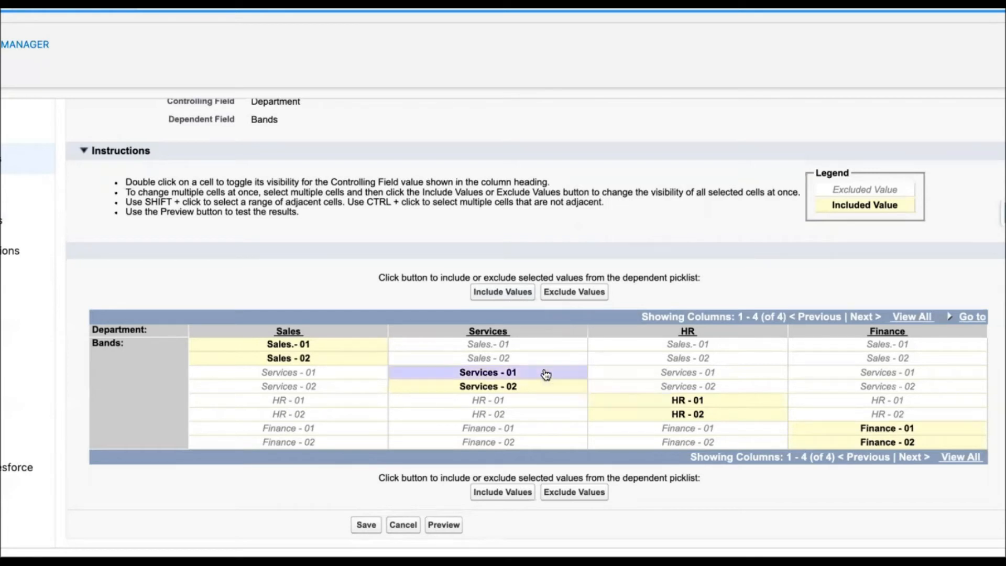
left_click(571, 297)
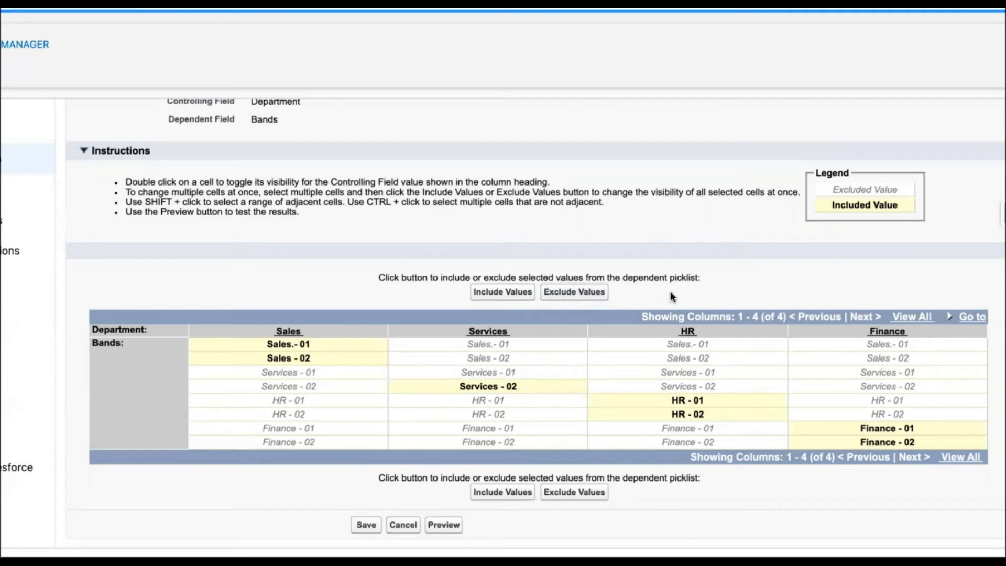
left_click(516, 373)
left_click(520, 293)
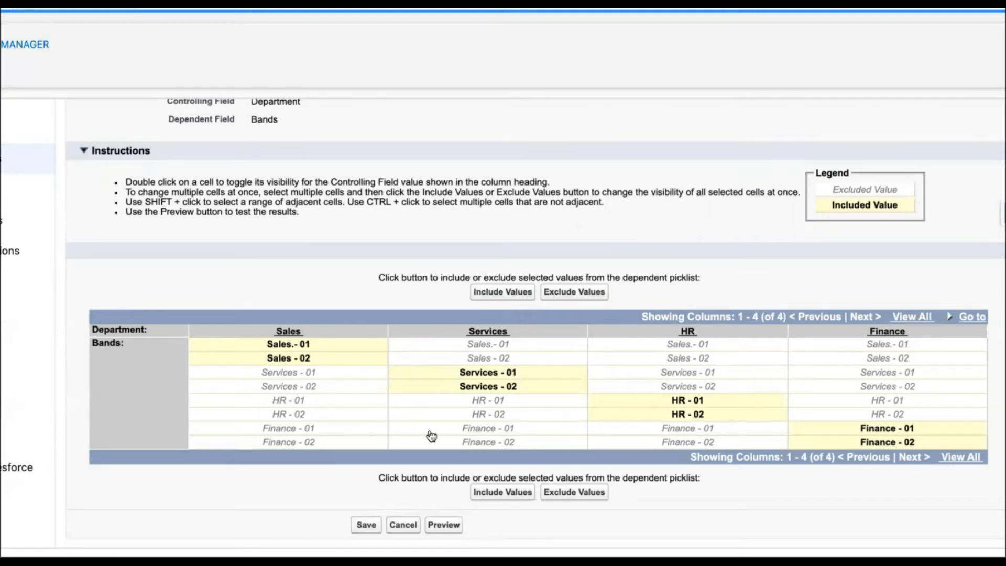
Save the field dependency and reopen the Bands field definition to check its controlling field and dependency sections.
left_click(365, 526)
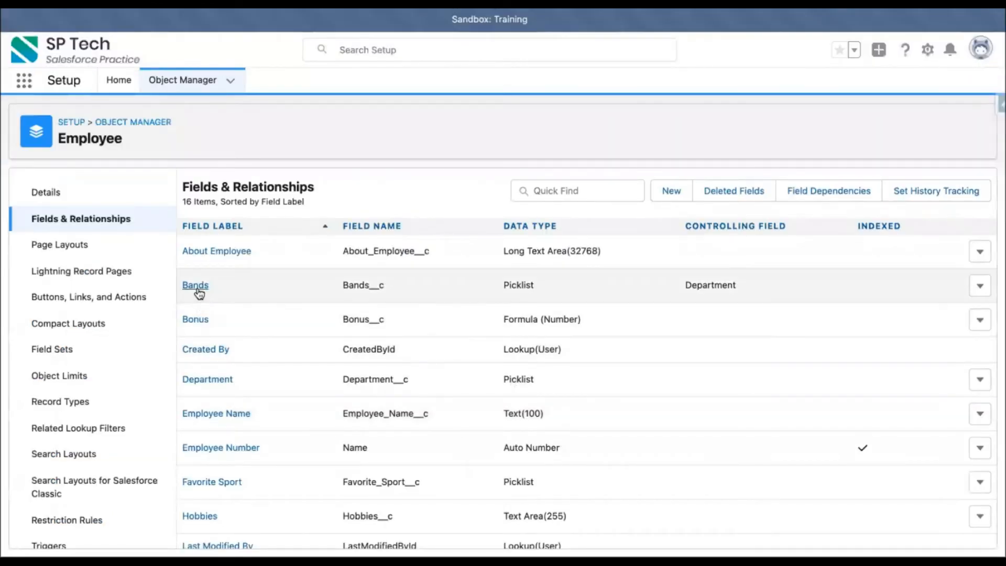
left_click(197, 286)
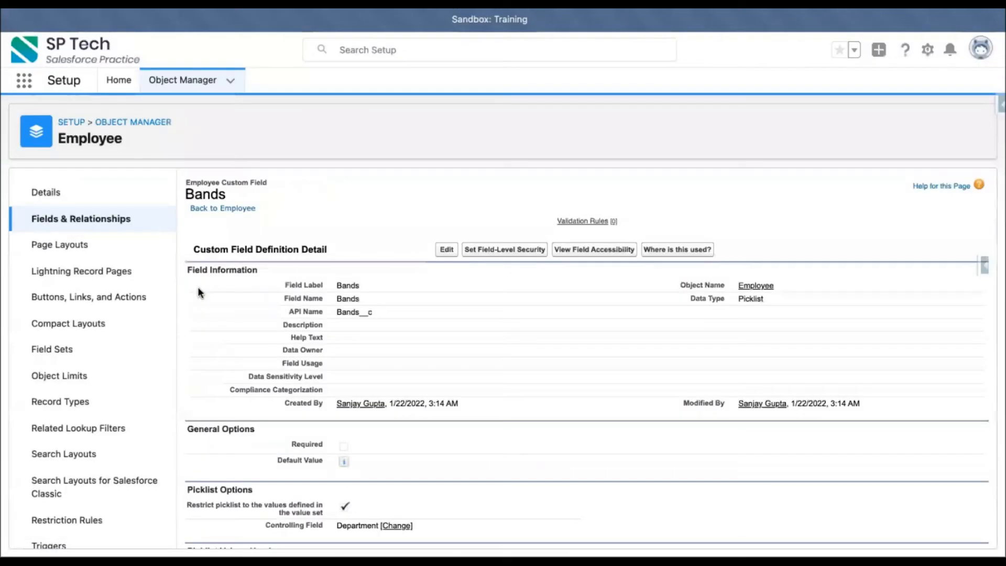
scroll(334, 361, "down", 6)
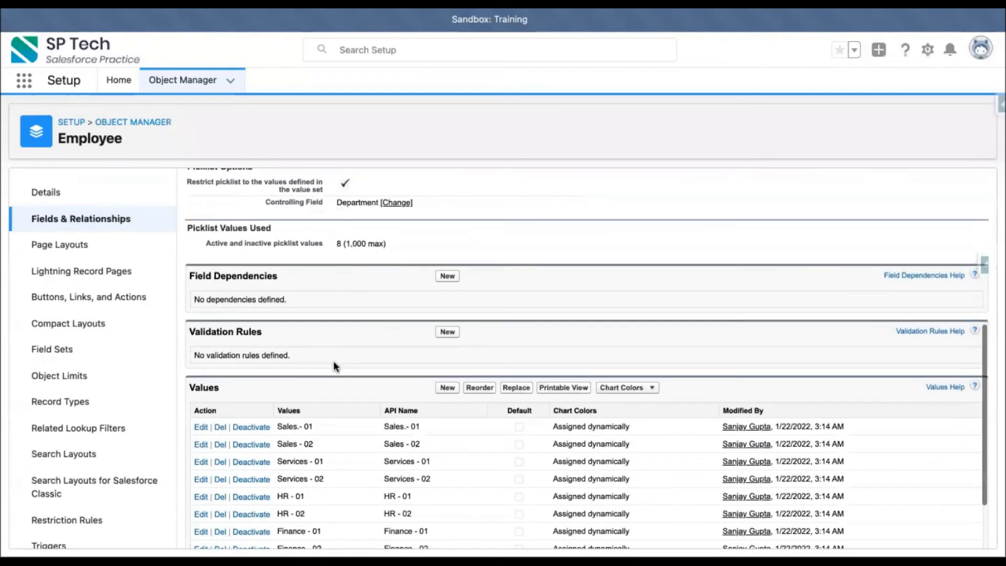
scroll(333, 361, "up", 2)
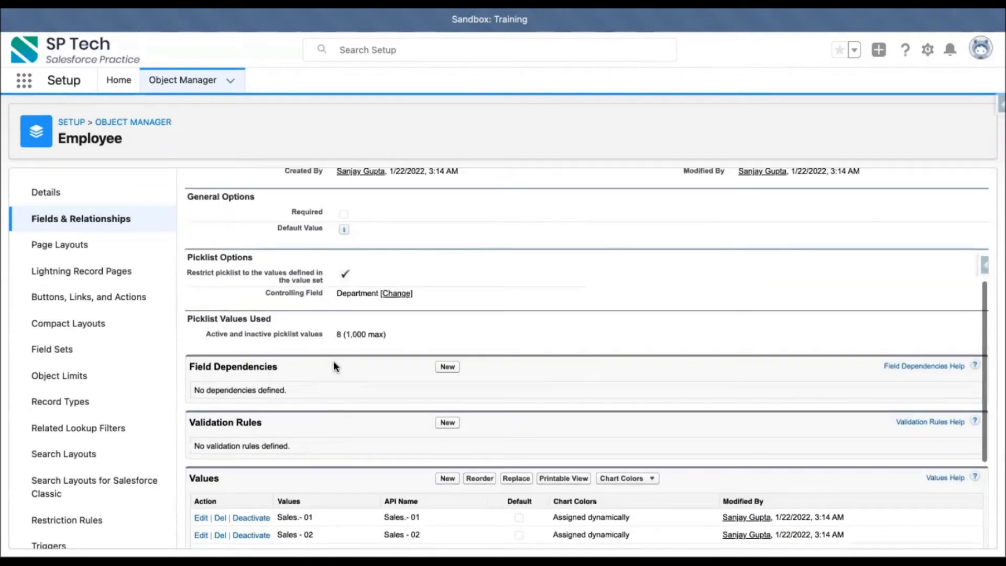
Examine the Bands field definition, including its controlling field, field dependencies and picklist values.
scroll(333, 360, "down", 3)
scroll(334, 361, "up", 6)
scroll(332, 362, "up", 3)
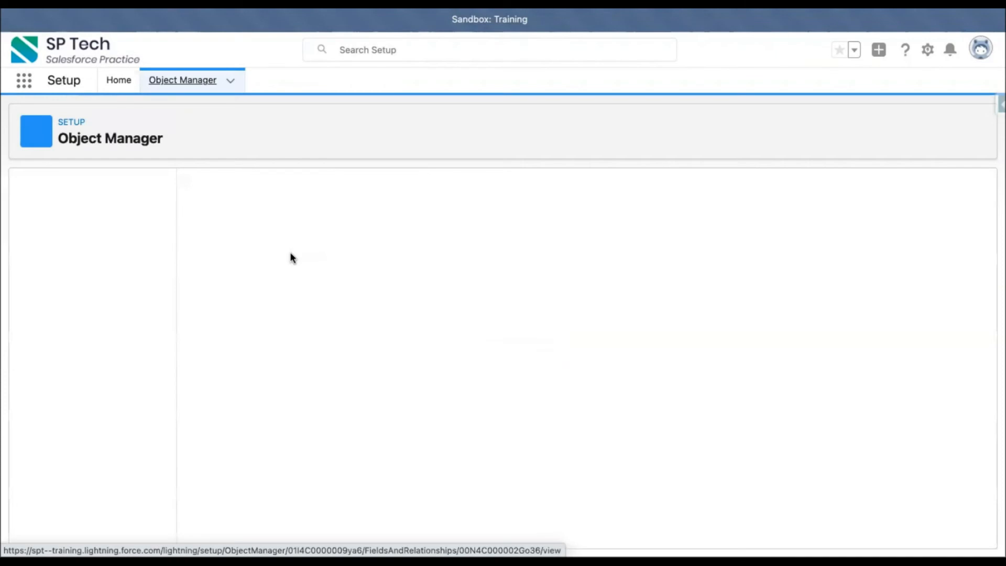
scroll(377, 401, "down", 4)
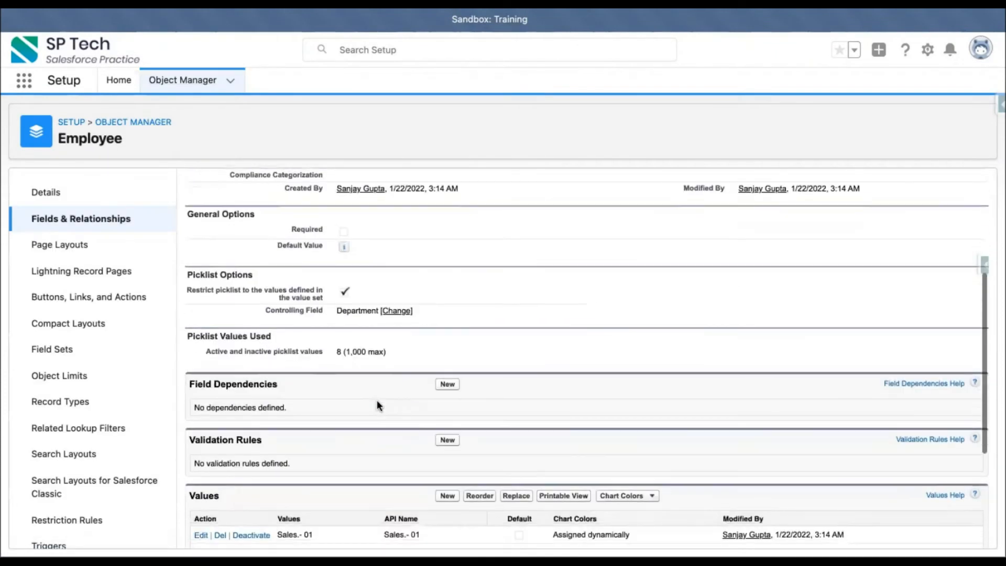
scroll(377, 401, "up", 3)
scroll(376, 401, "up", 1)
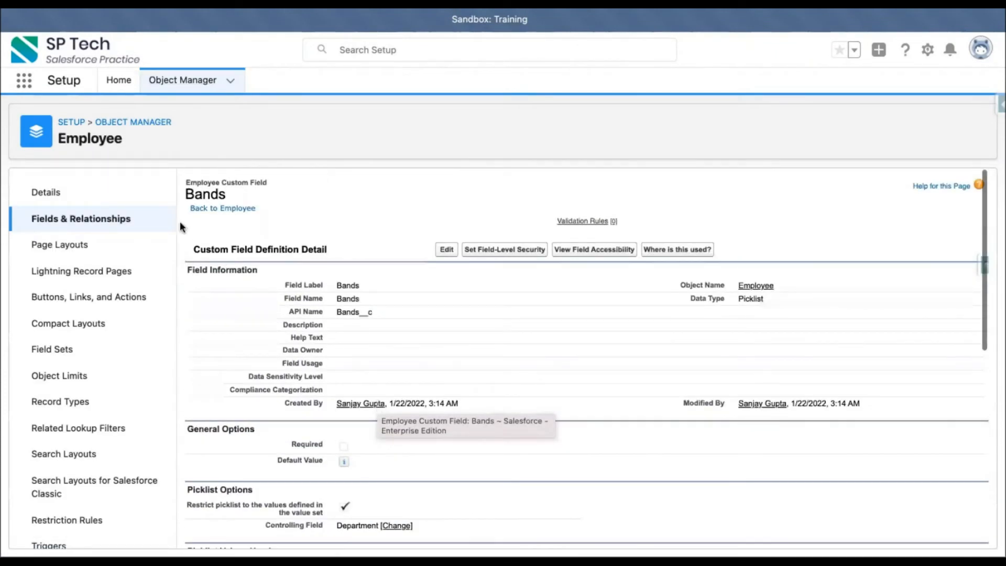
Return to the Employee field list, open the Department field definition and examine its field dependencies and values.
left_click(90, 218)
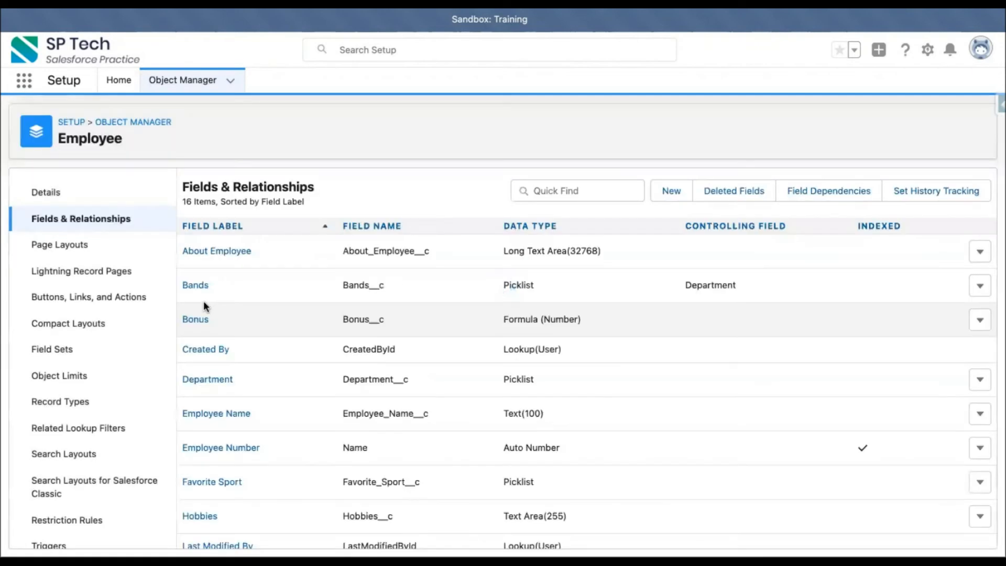
scroll(254, 410, "down", 3)
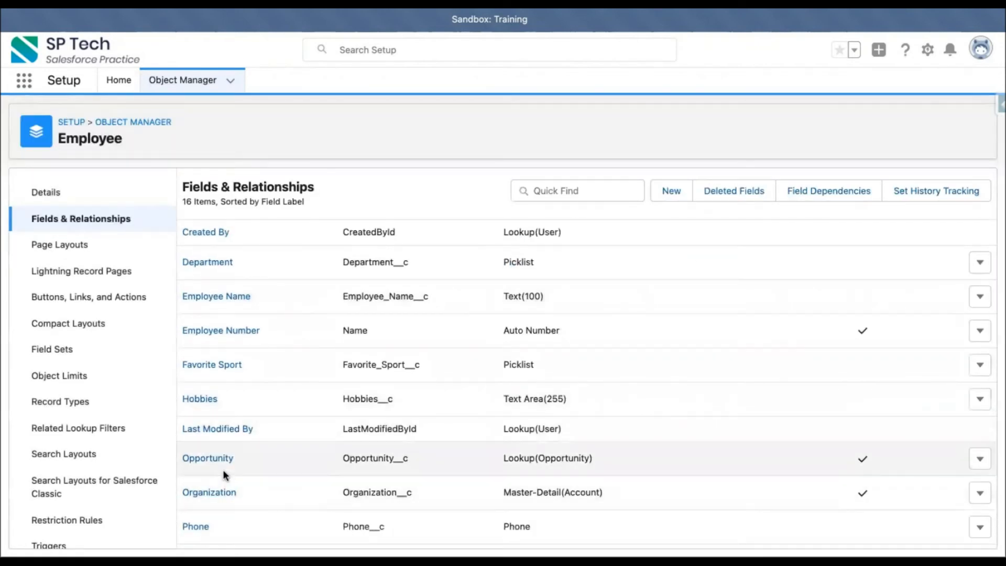
scroll(225, 324, "up", 3)
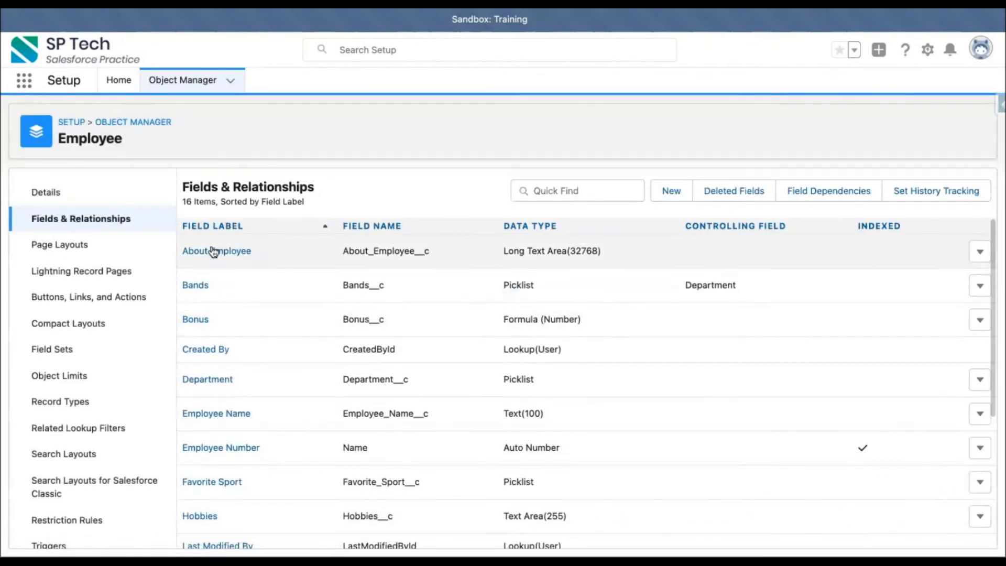
left_click(208, 381)
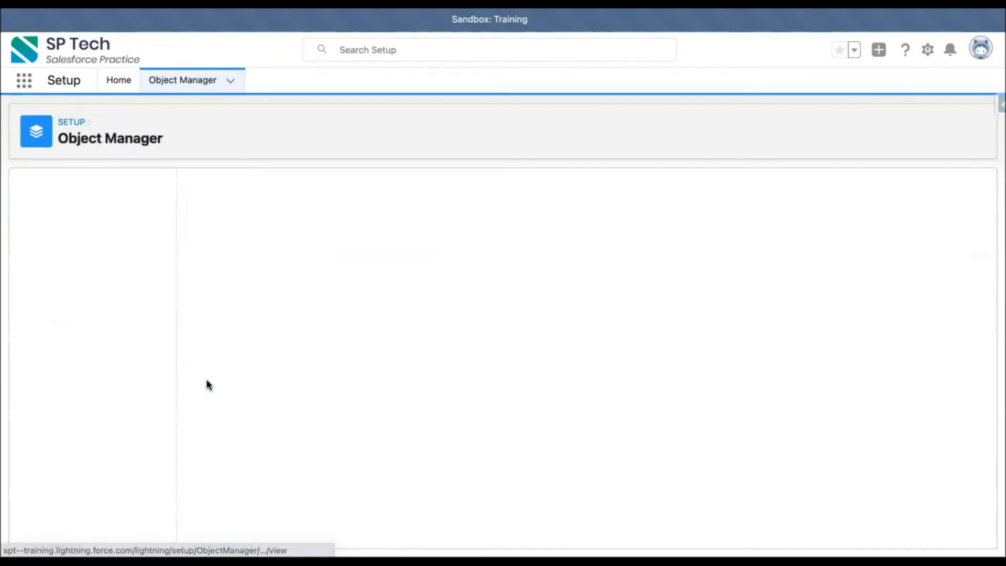
scroll(410, 389, "down", 3)
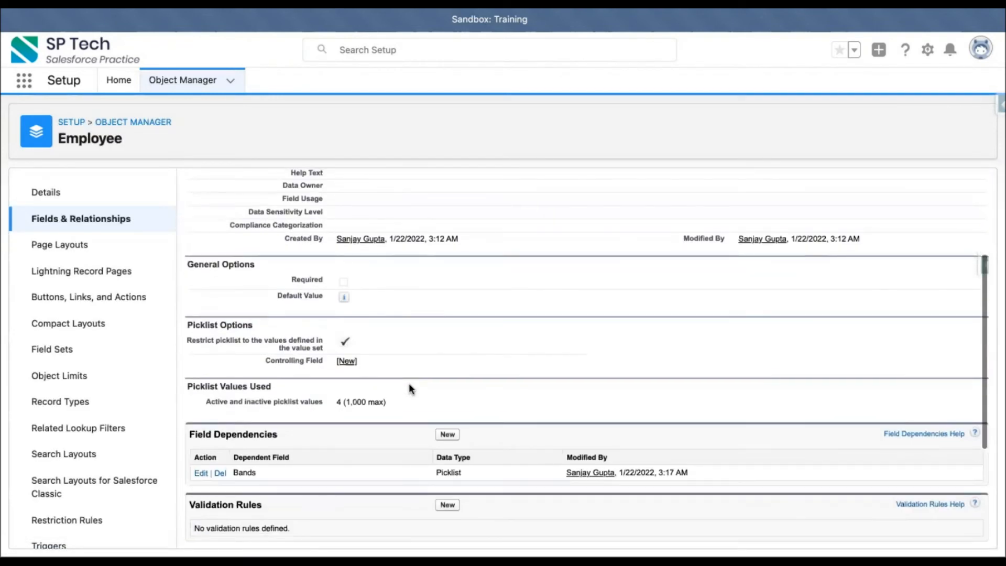
scroll(411, 388, "down", 3)
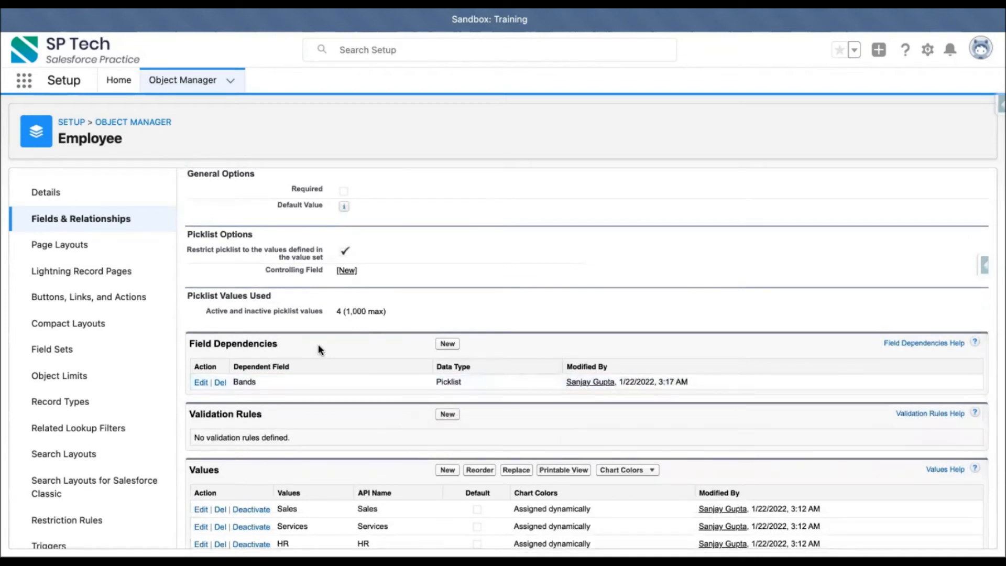
scroll(304, 345, "up", 8)
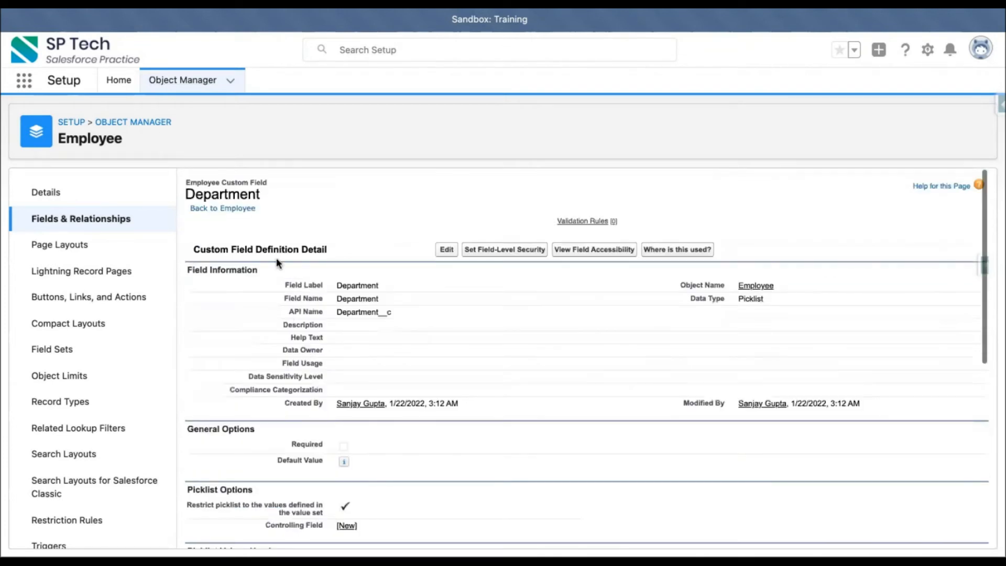
scroll(343, 467, "down", 10)
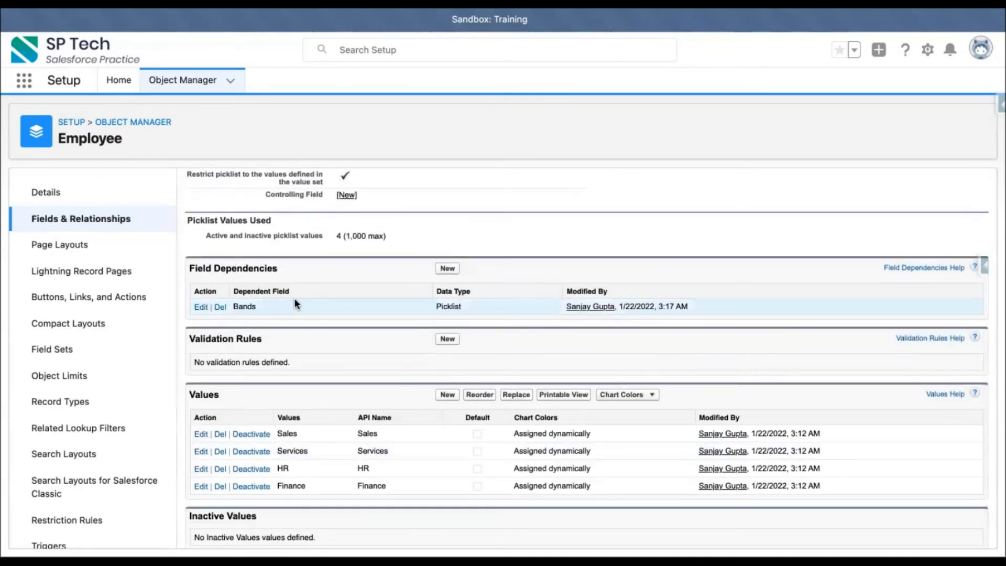
scroll(294, 304, "up", 10)
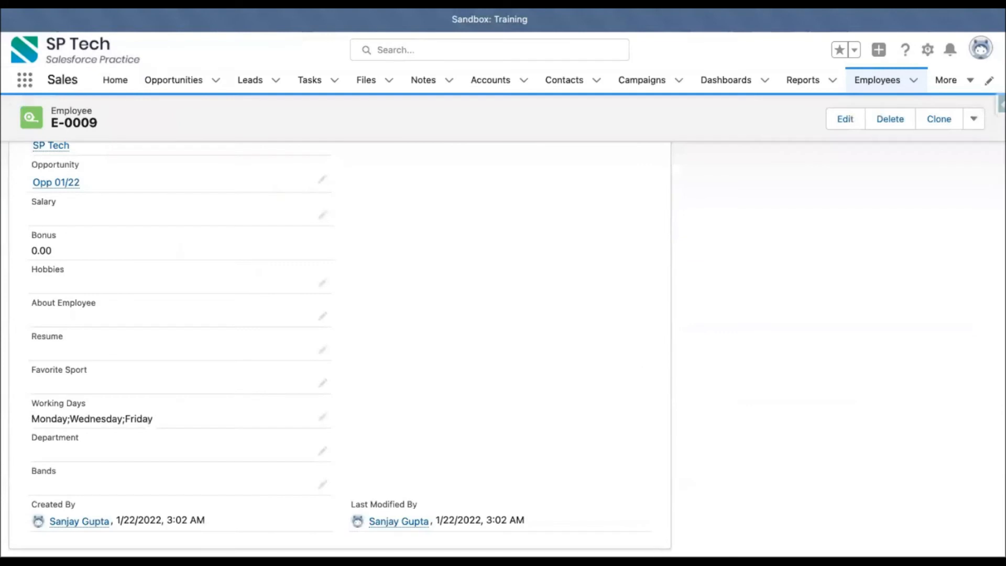
On the refreshed employee record E-0009, try Department Sales, check the Bands options, and cancel the edit.
key("super+r")
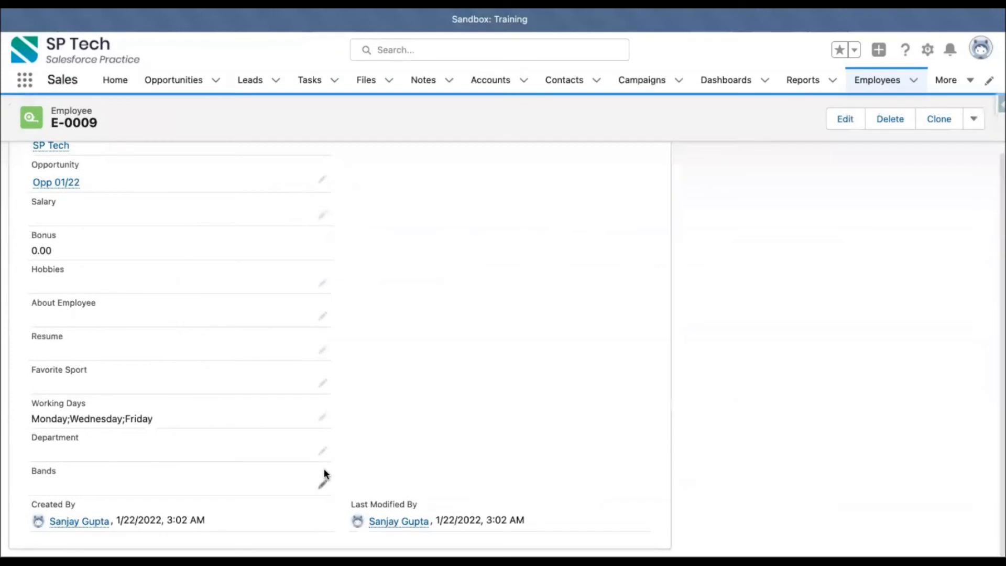
left_click(322, 431)
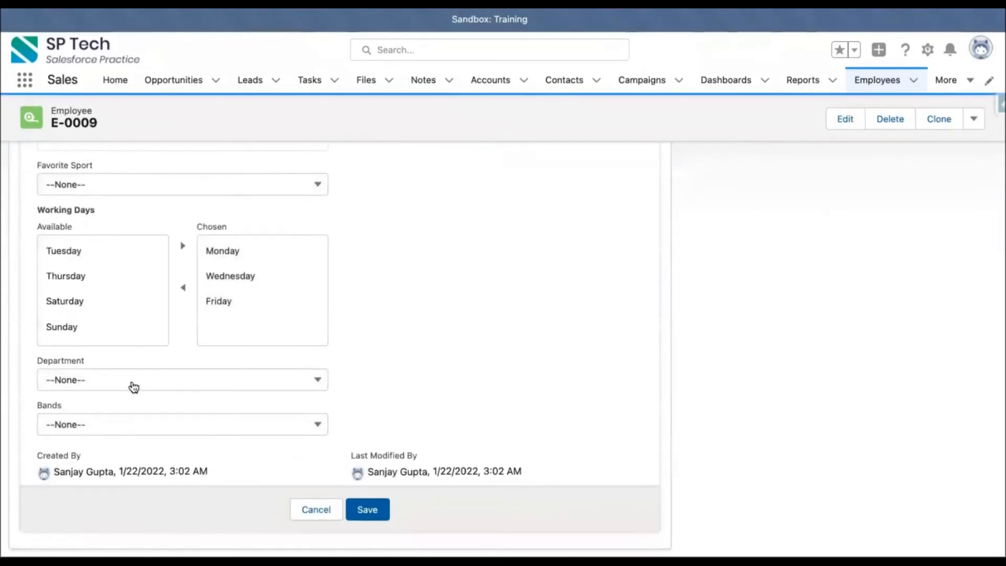
left_click(130, 372)
left_click(86, 416)
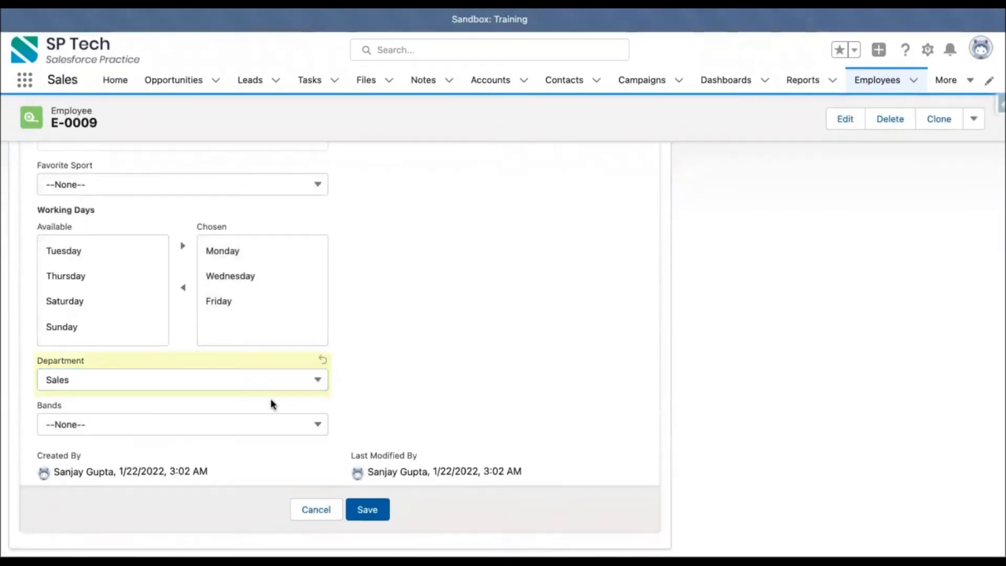
left_click(170, 433)
left_click(440, 351)
left_click(319, 511)
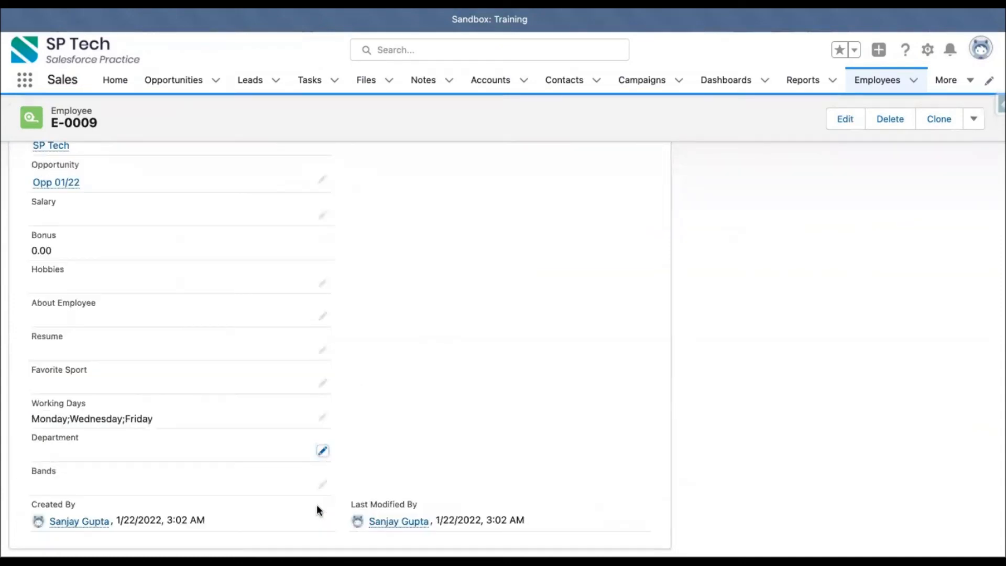
Reload the page, reopen employee E-0009 from the Employees list, and check the Department options in edit mode.
key("ctrl+r")
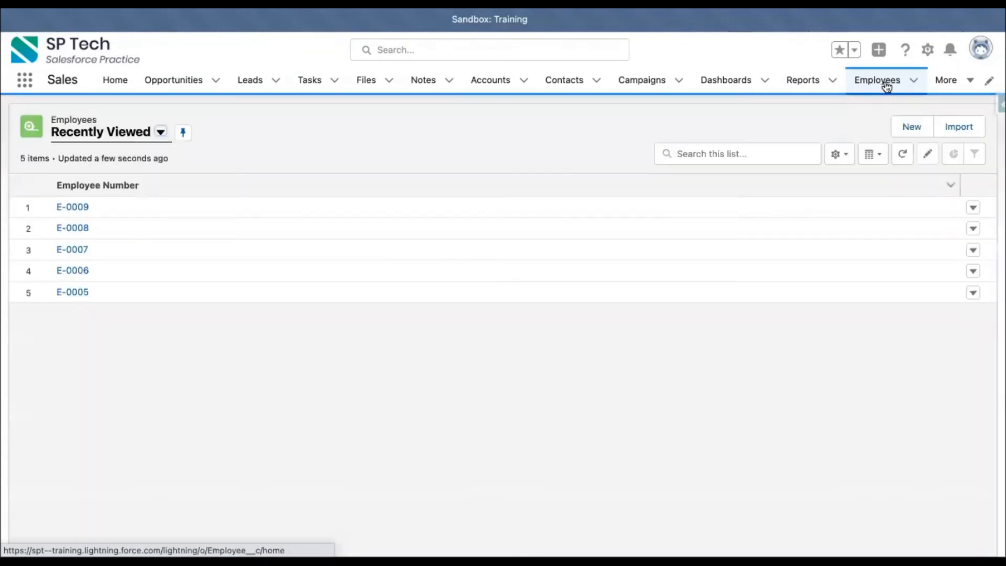
left_click(76, 210)
scroll(352, 290, "down", 4)
left_click(325, 454)
scroll(366, 438, "down", 3)
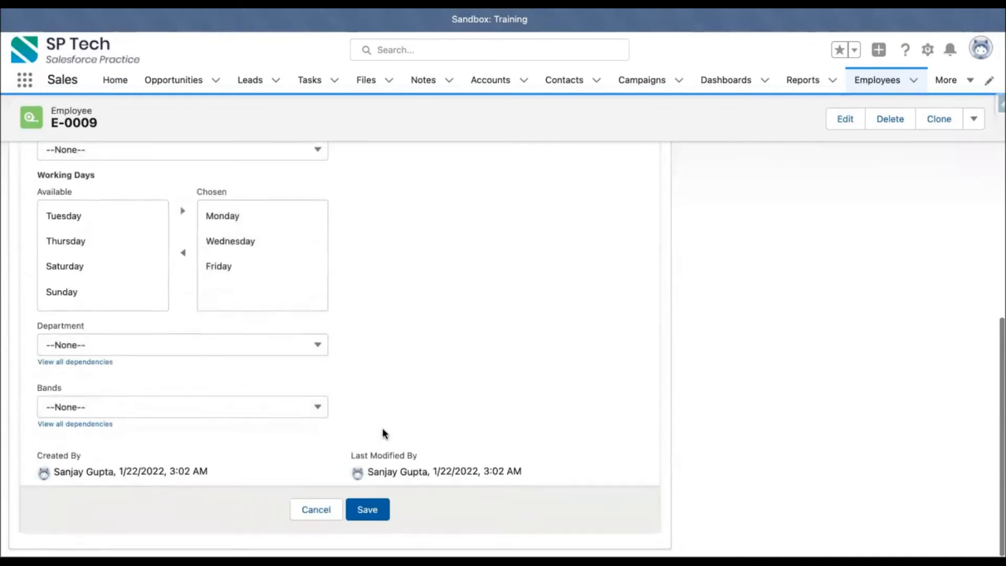
left_click(90, 336)
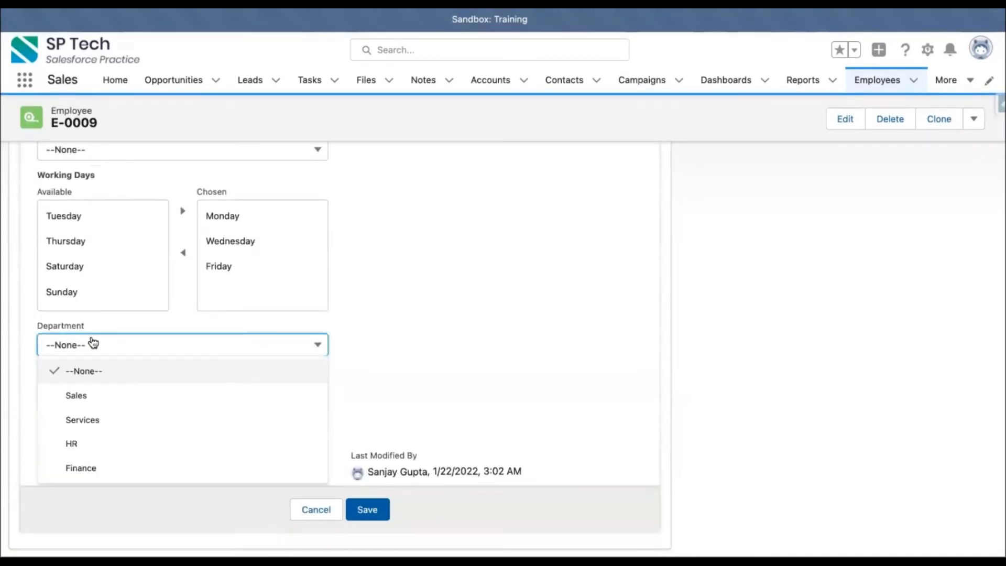
left_click(361, 334)
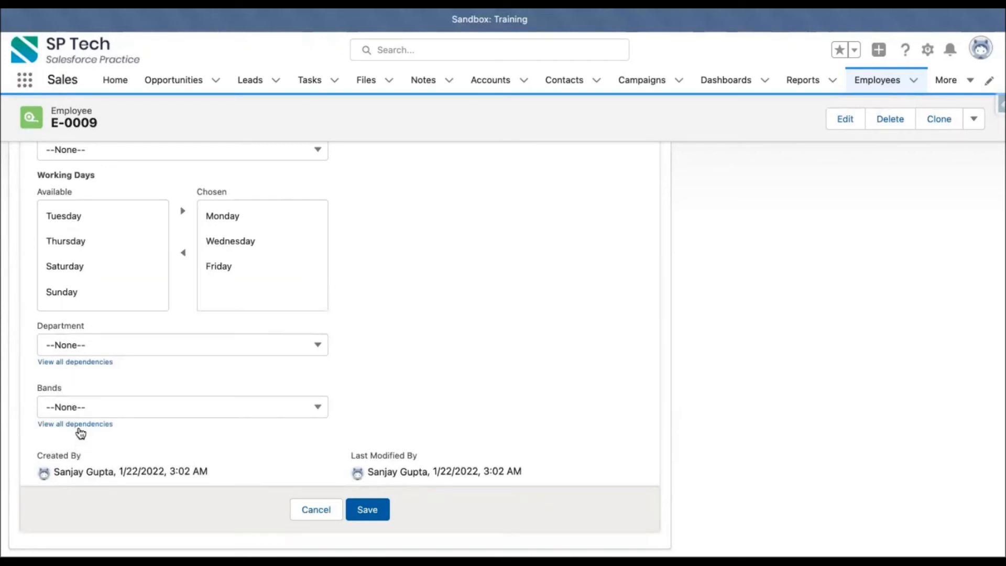
Set Department to Sales on employee E-0009 and check which Bands options are offered.
left_click(87, 347)
left_click(87, 392)
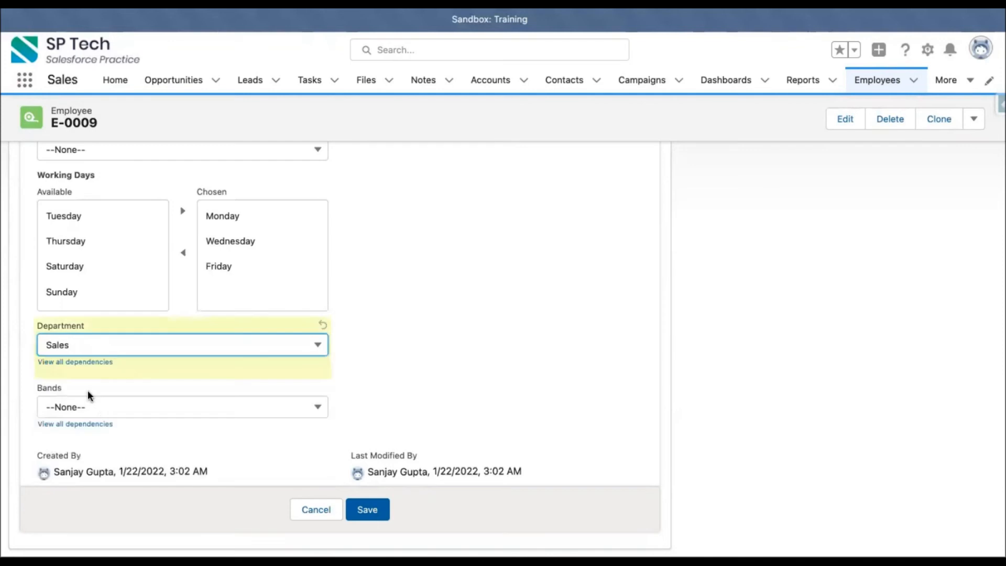
left_click(104, 412)
left_click(401, 343)
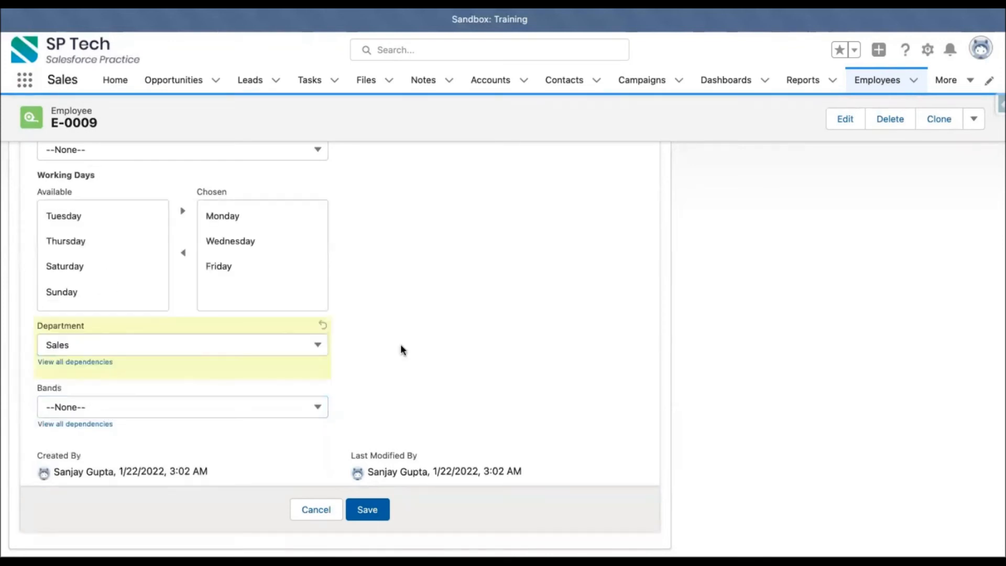
left_click(130, 408)
left_click(384, 299)
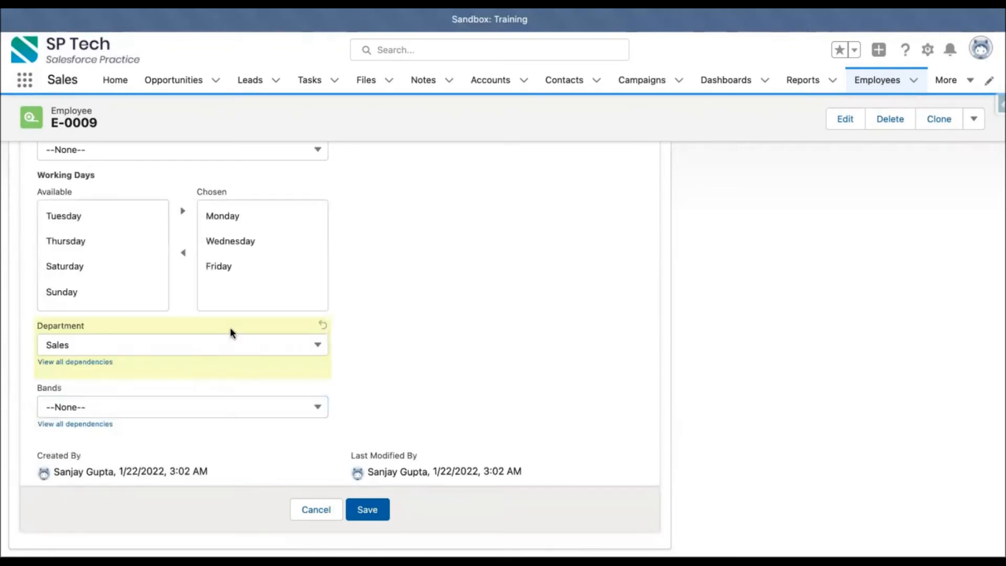
View all dependencies of the Department field in the Edit Dependencies dialog, and cancel the record edit.
left_click(88, 369)
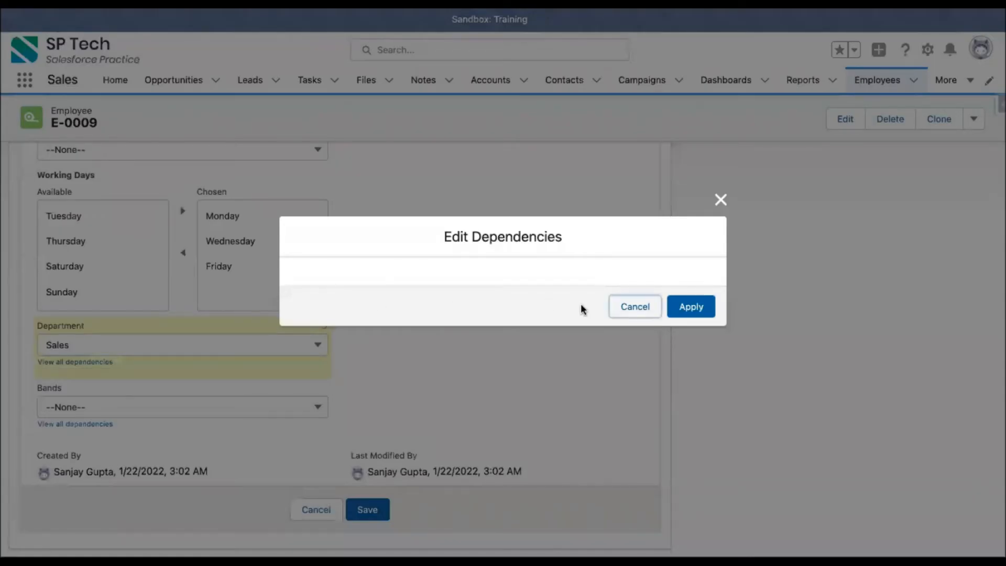
left_click(680, 309)
left_click(99, 363)
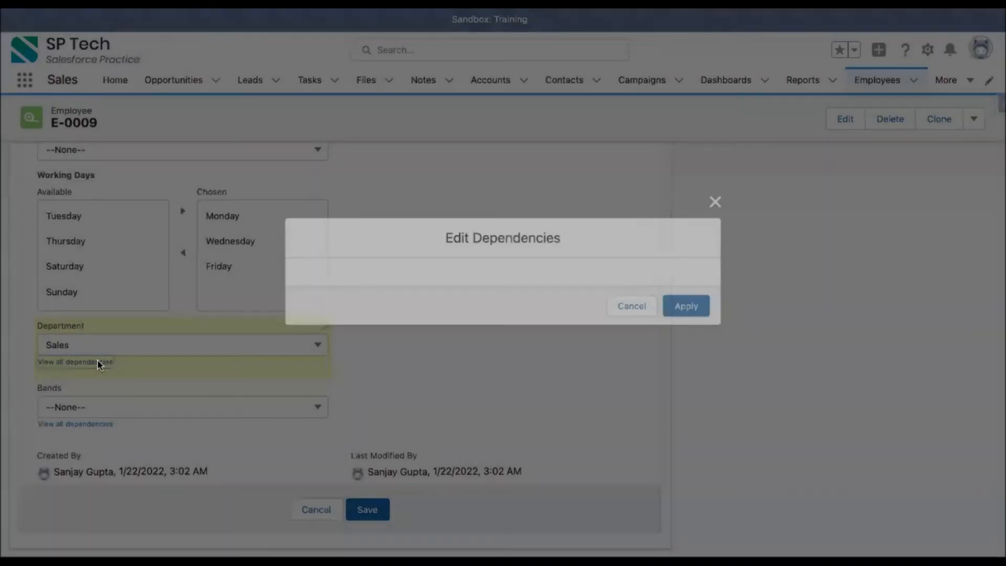
left_click(624, 308)
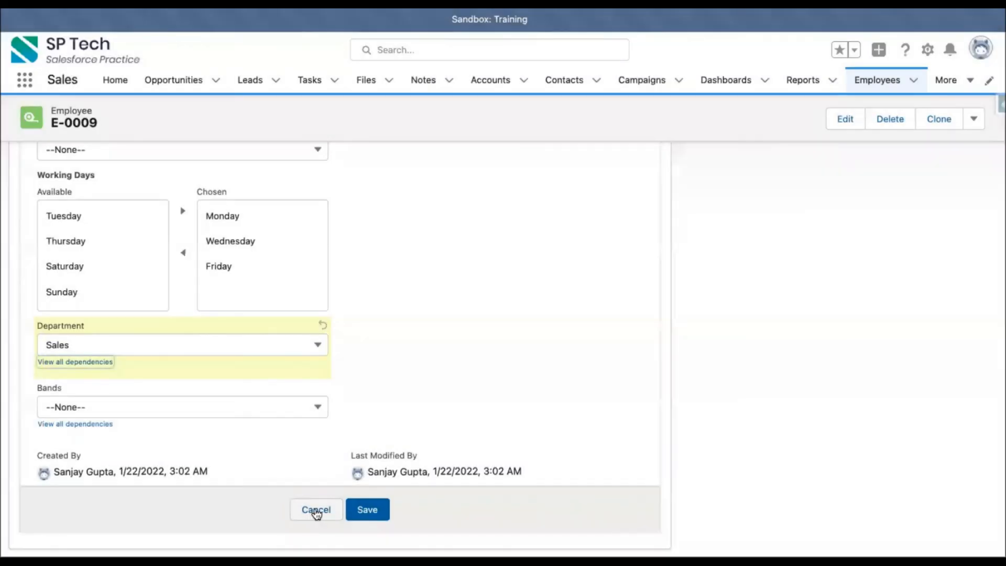
left_click(316, 510)
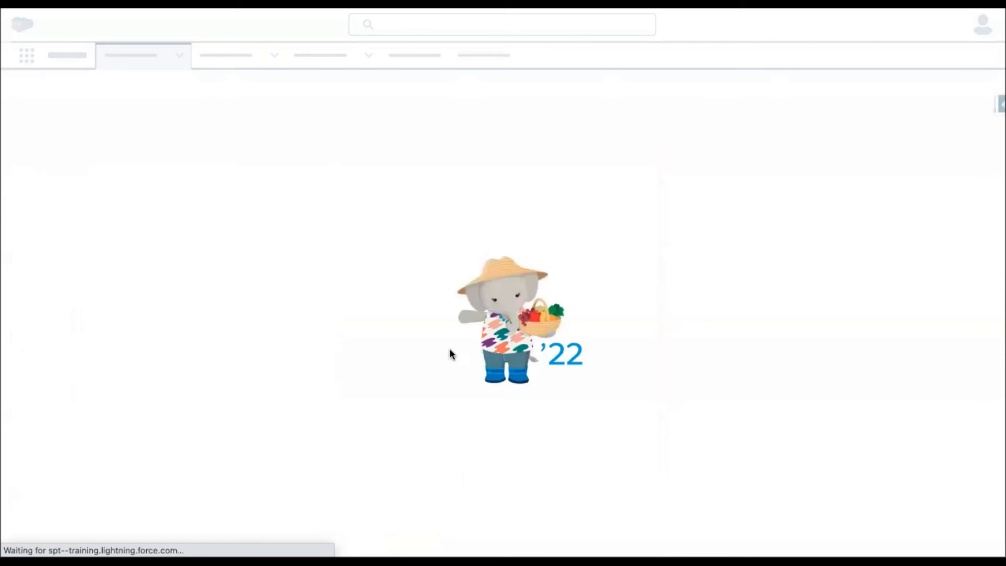
Edit the reloaded E-0009 record with Department Sales, recheck the Bands options, and cancel the edit.
scroll(289, 398, "down", 5)
left_click(323, 452)
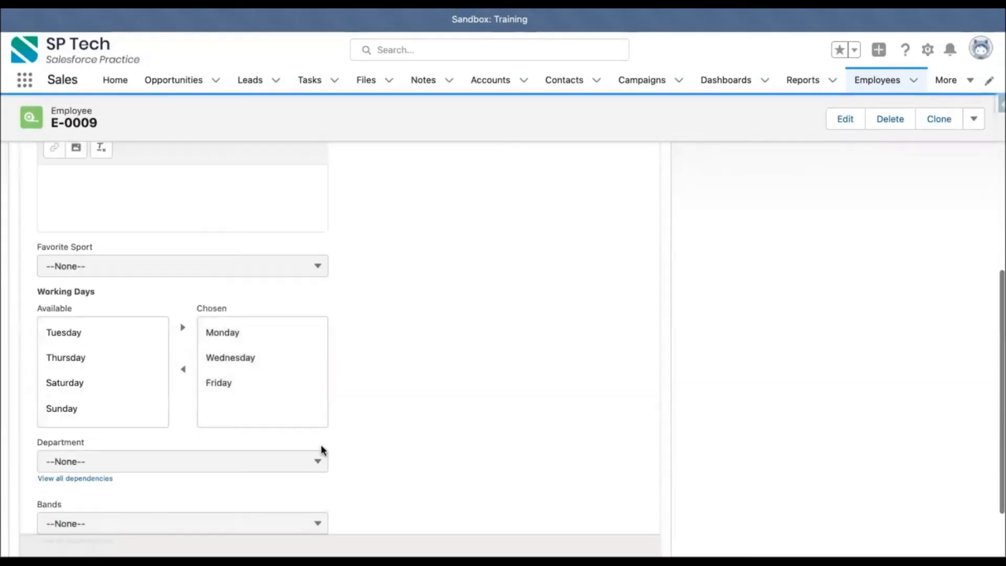
scroll(220, 424, "down", 3)
left_click(104, 348)
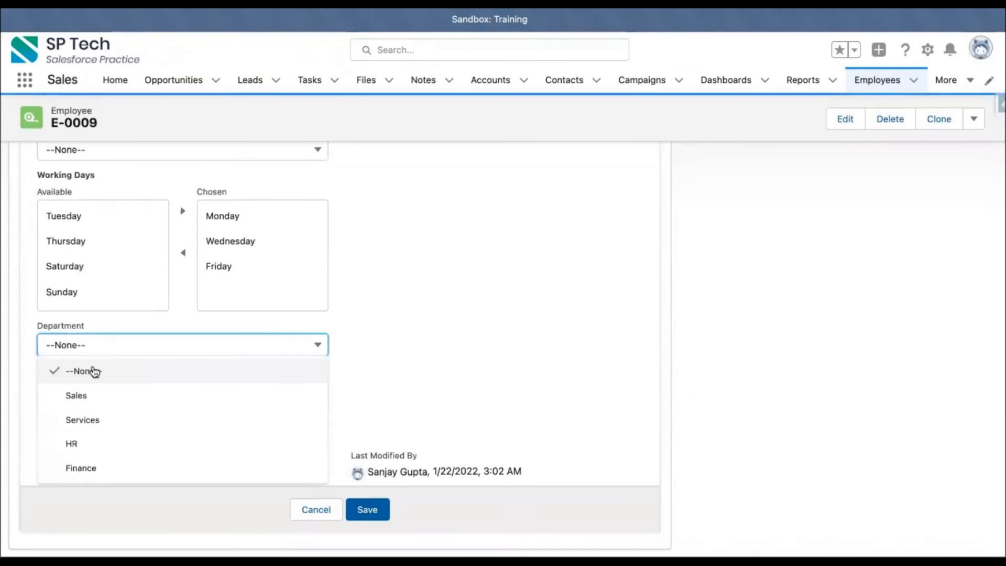
left_click(86, 396)
left_click(110, 410)
left_click(393, 360)
left_click(316, 509)
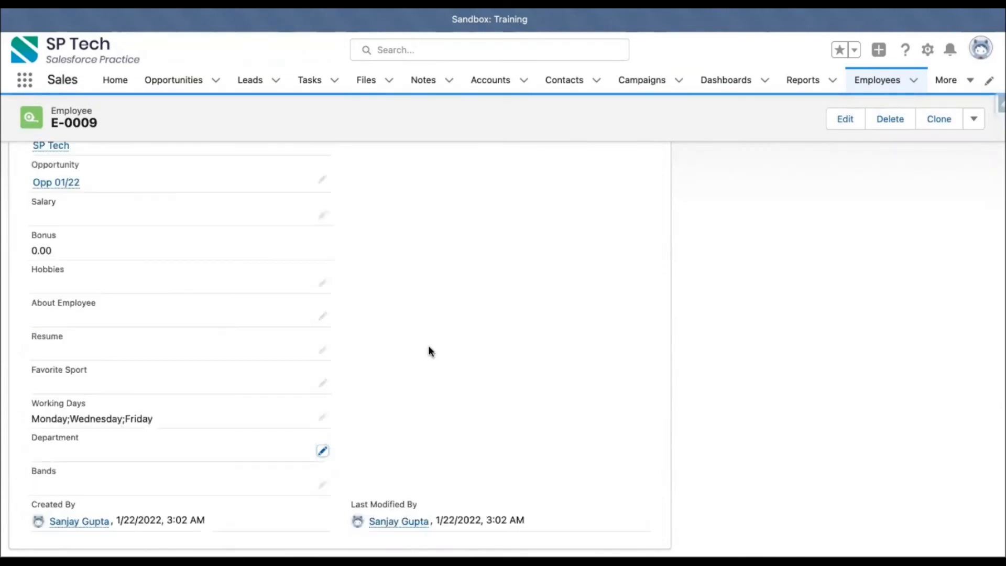
Return to the Department field definition in Setup and open its Bands dependency for editing to review the included values.
key("super+r")
left_click(650, 3)
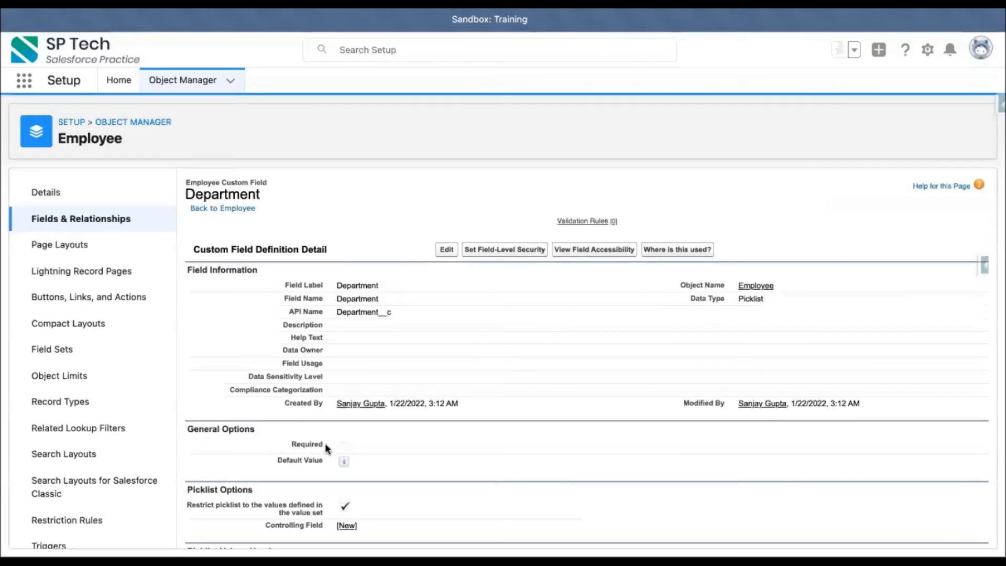
scroll(325, 442, "down", 4)
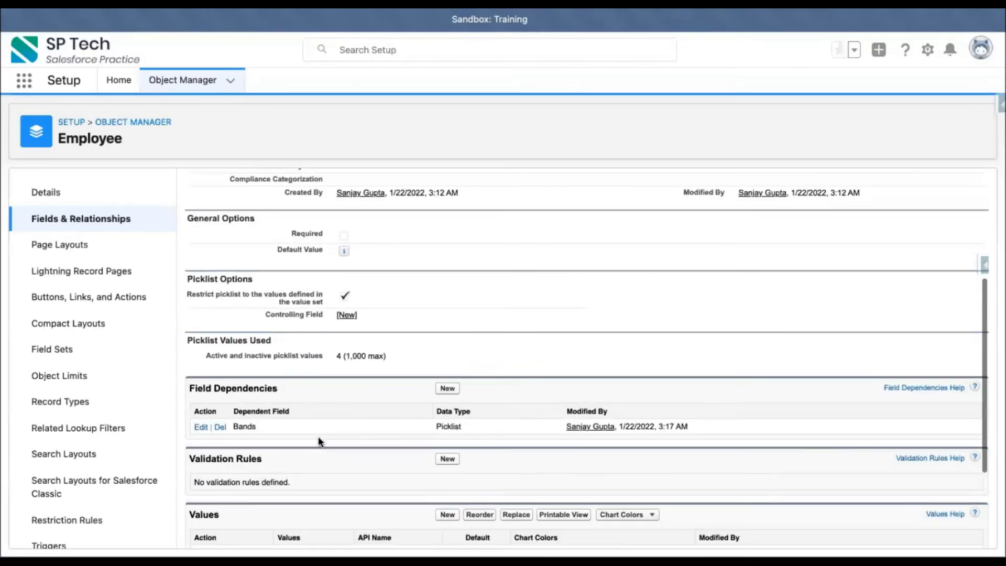
left_click(201, 426)
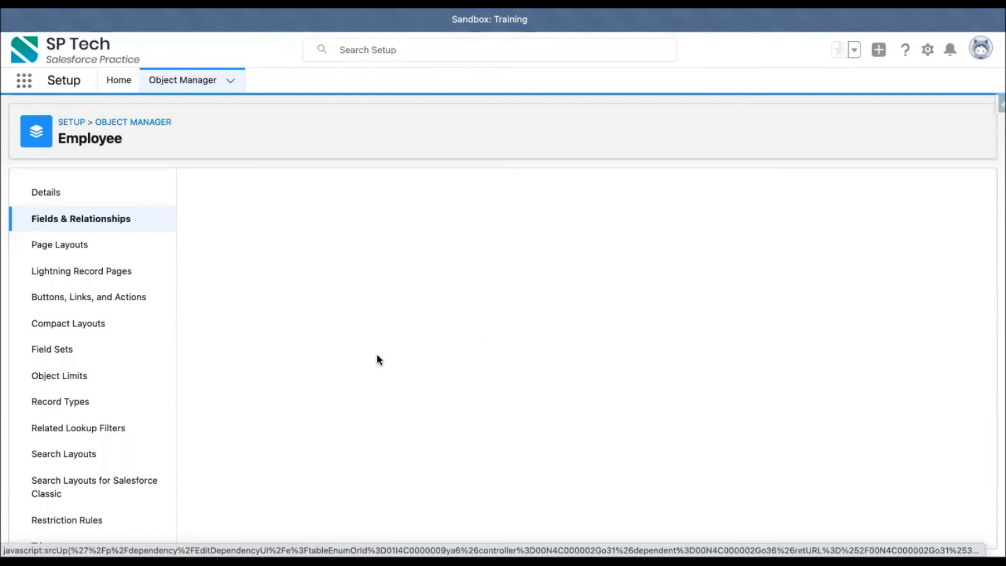
scroll(524, 355, "down", 2)
scroll(524, 353, "up", 2)
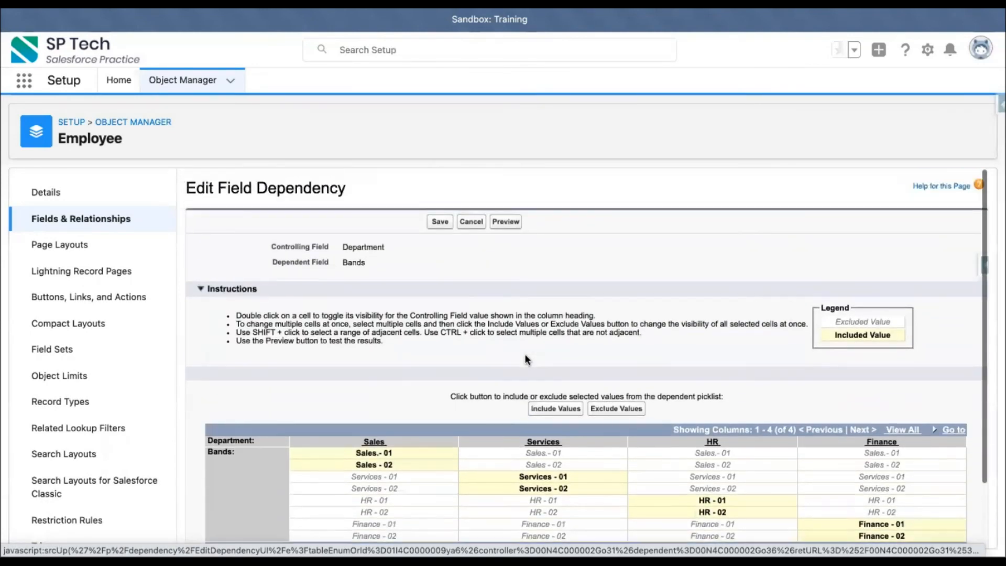
Preview the Department and Bands dependency, set Department to Sales, and check which Bands options are offered.
left_click(509, 220)
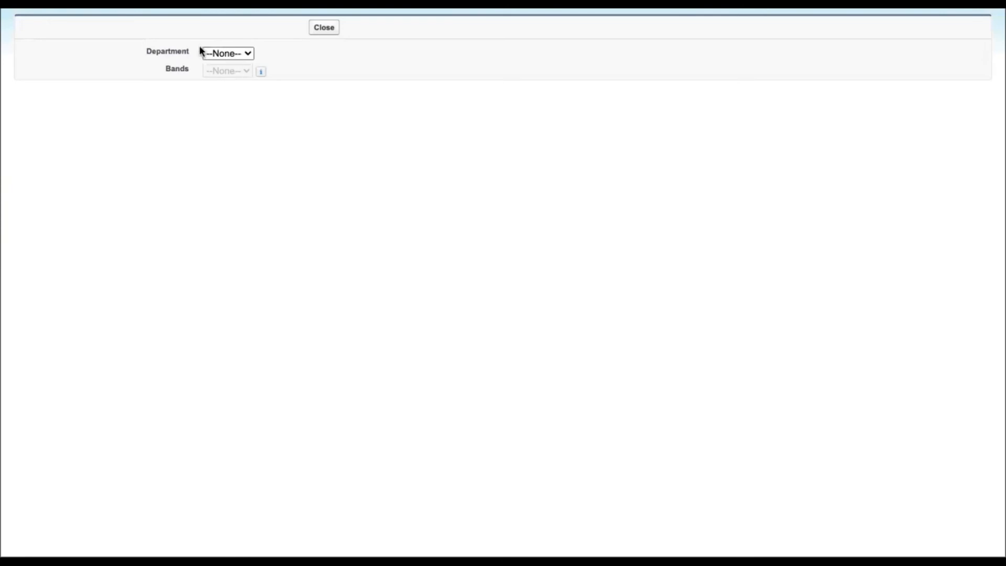
left_click(227, 53)
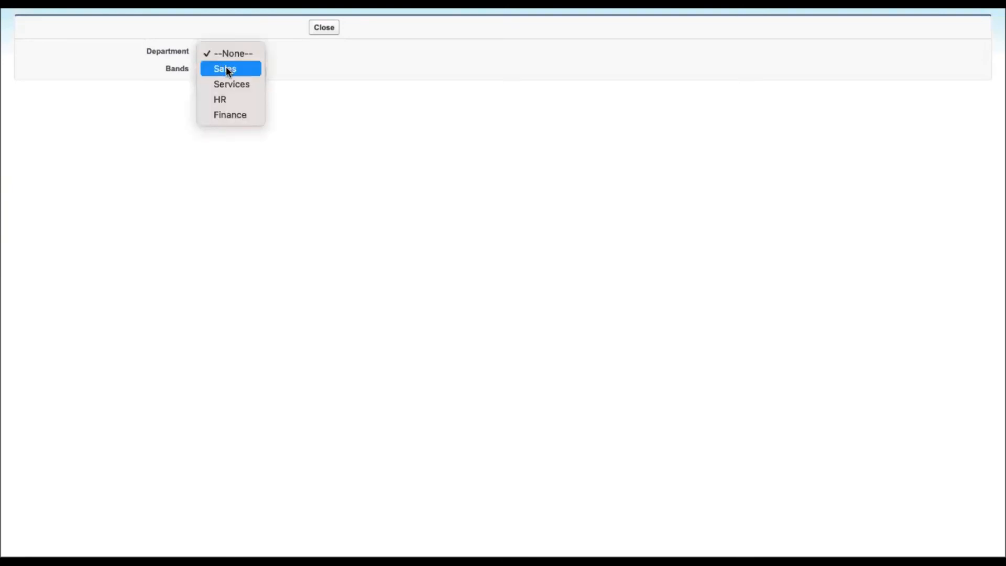
left_click(226, 68)
left_click(228, 70)
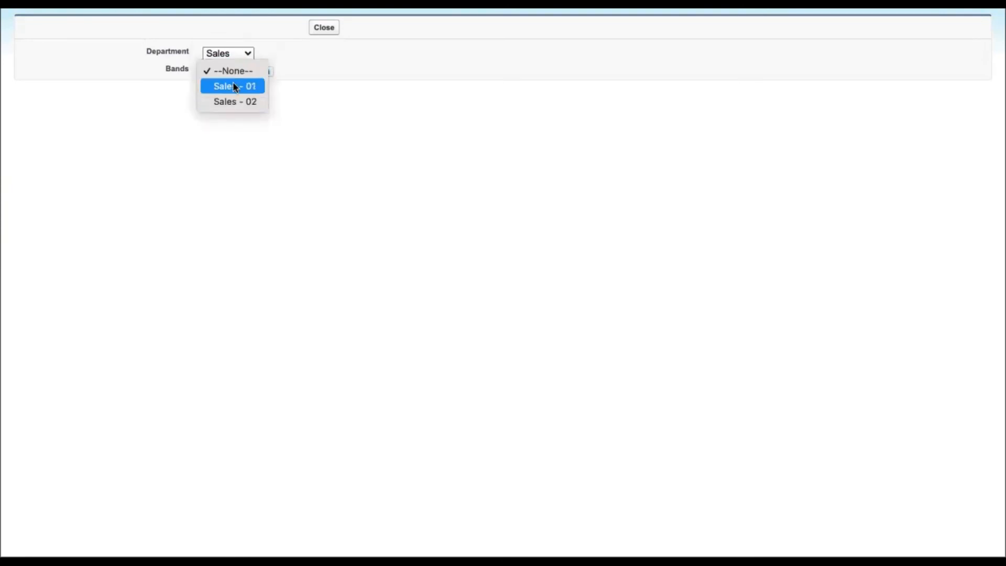
left_click(235, 57)
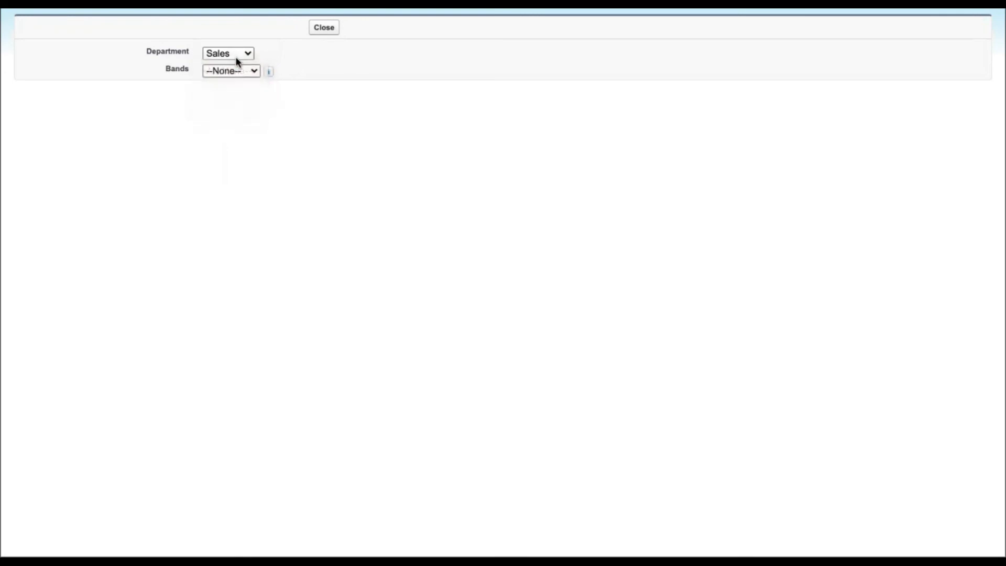
Switch the previewed Department to Services and check which Bands options are offered.
left_click(238, 68)
left_click(239, 60)
left_click(238, 57)
left_click(237, 71)
left_click(233, 72)
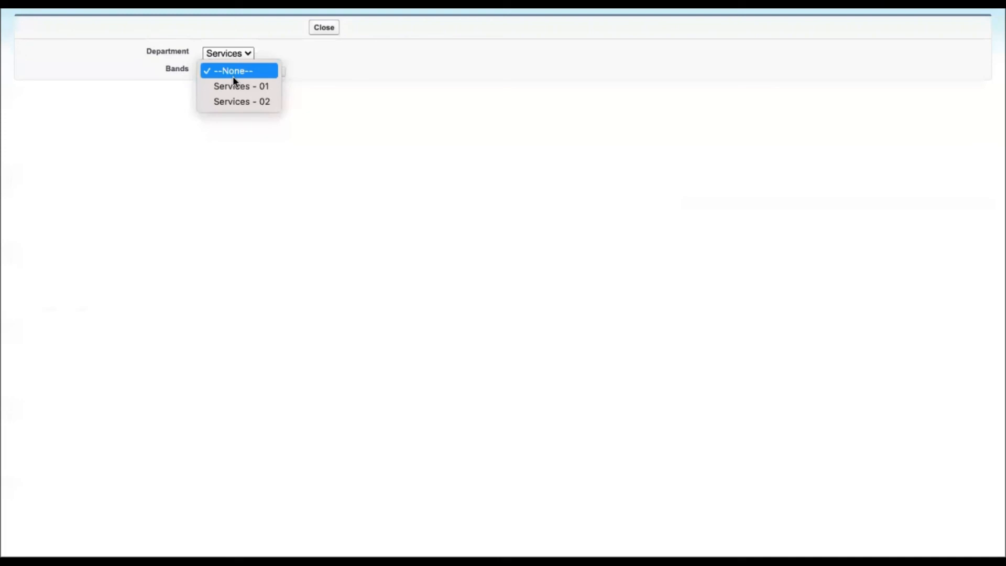
left_click(313, 79)
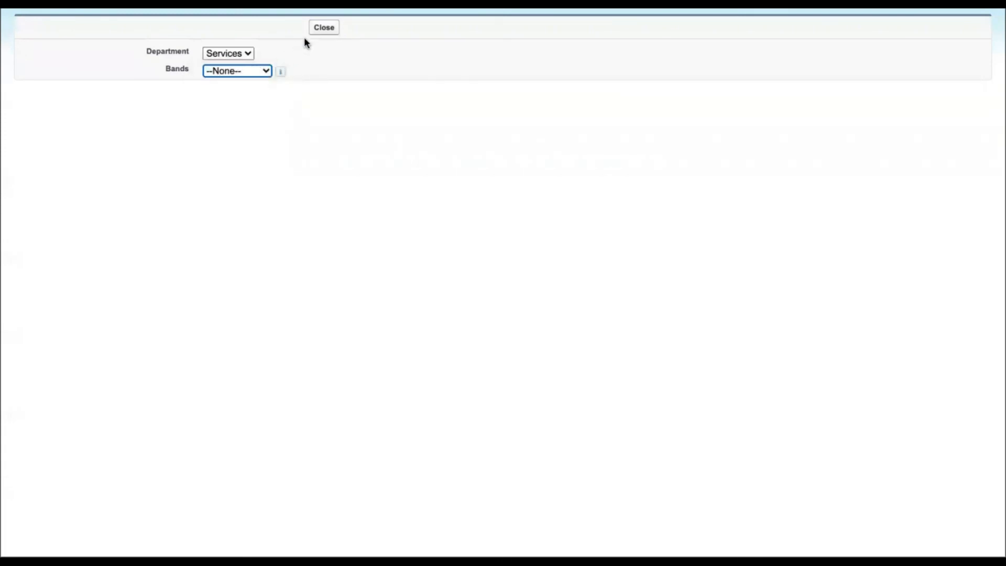
Close the dependency preview and save the Department to Bands field dependency.
left_click(324, 29)
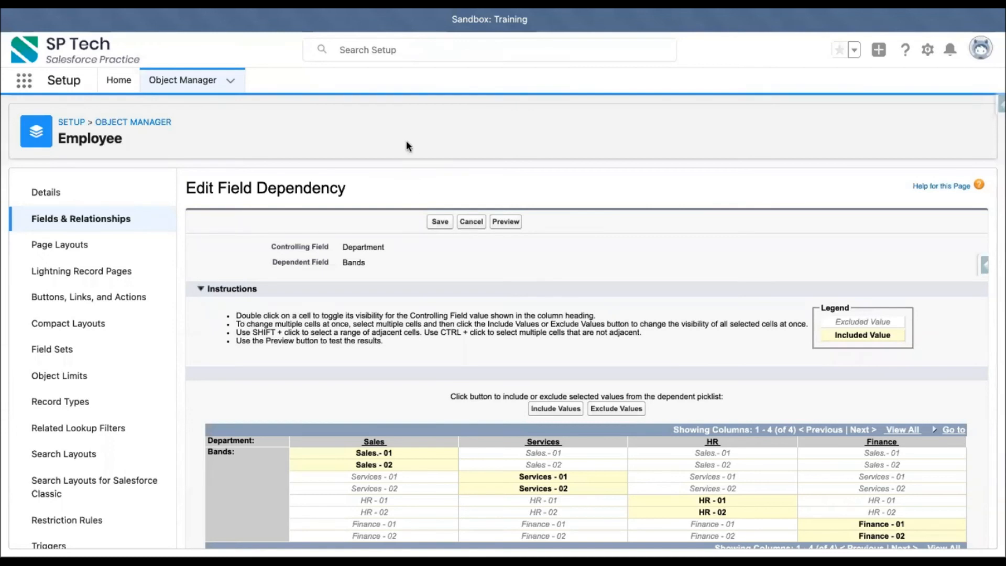
left_click(438, 231)
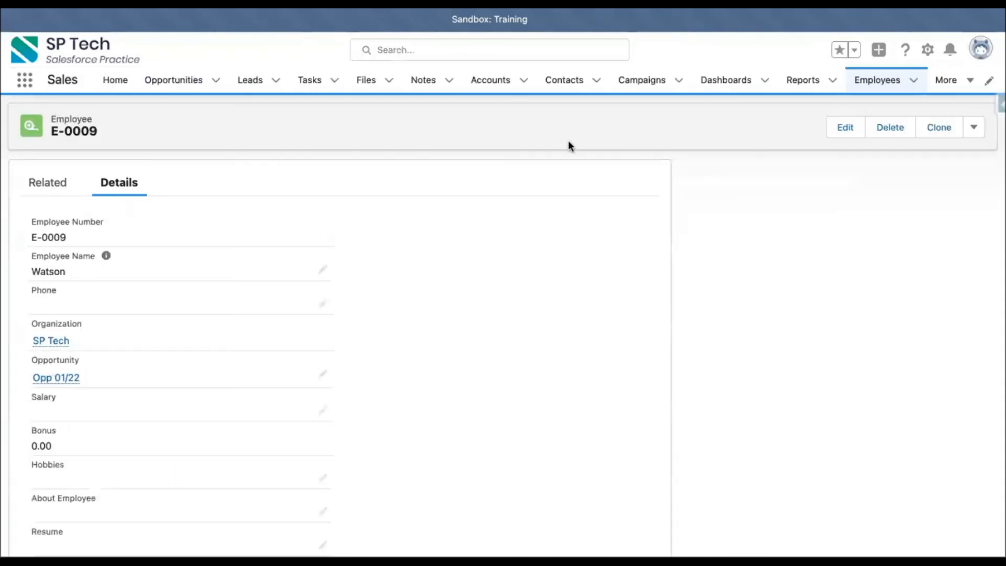
Start a new employee record with Department set to Sales and Bands set to Sales.- 01.
left_click(858, 82)
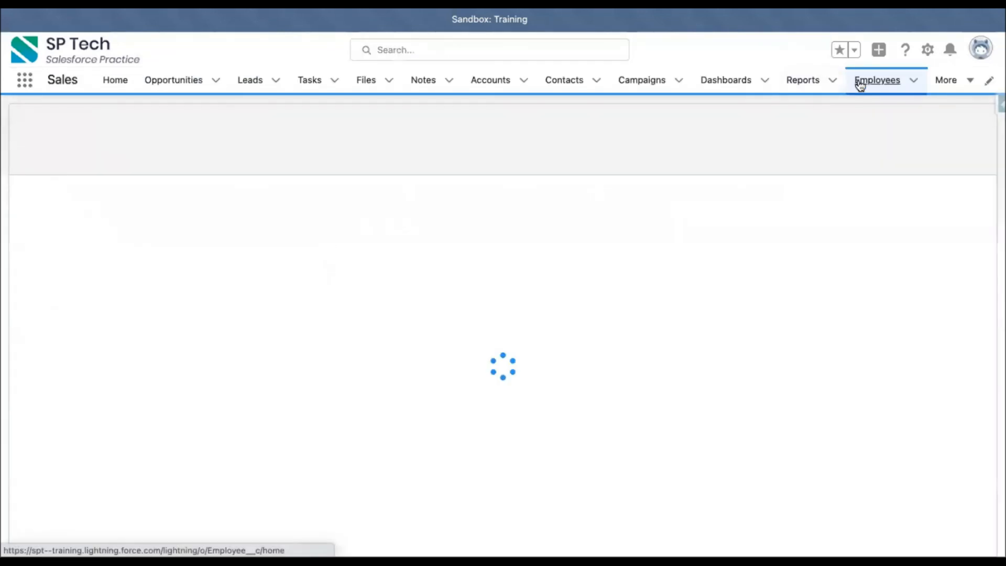
left_click(910, 128)
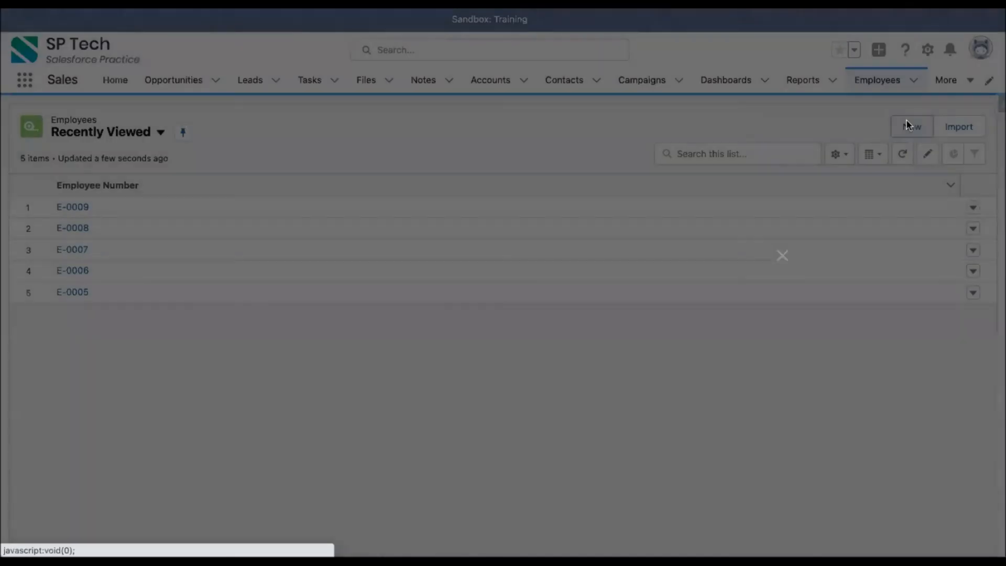
scroll(431, 341, "down", 10)
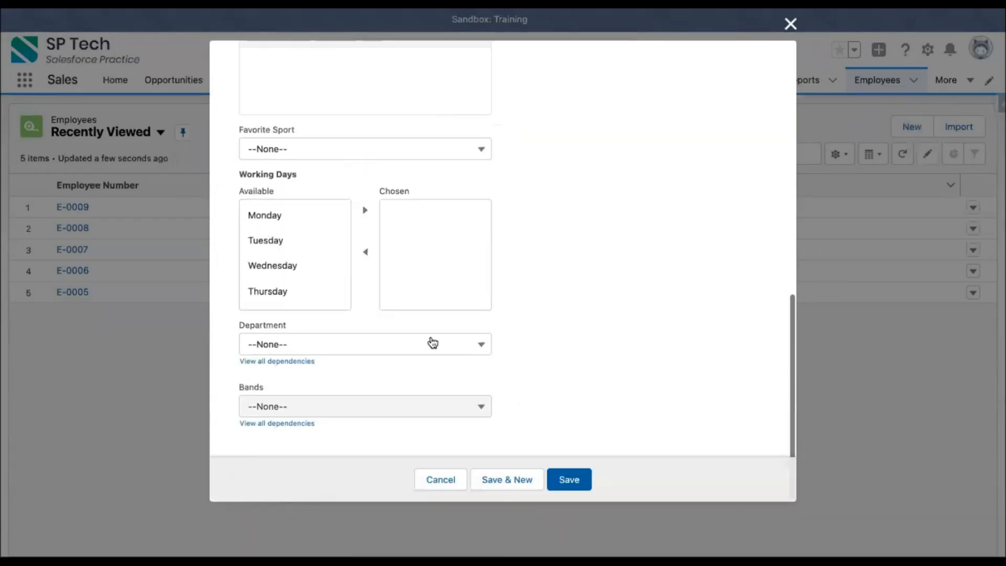
left_click(314, 350)
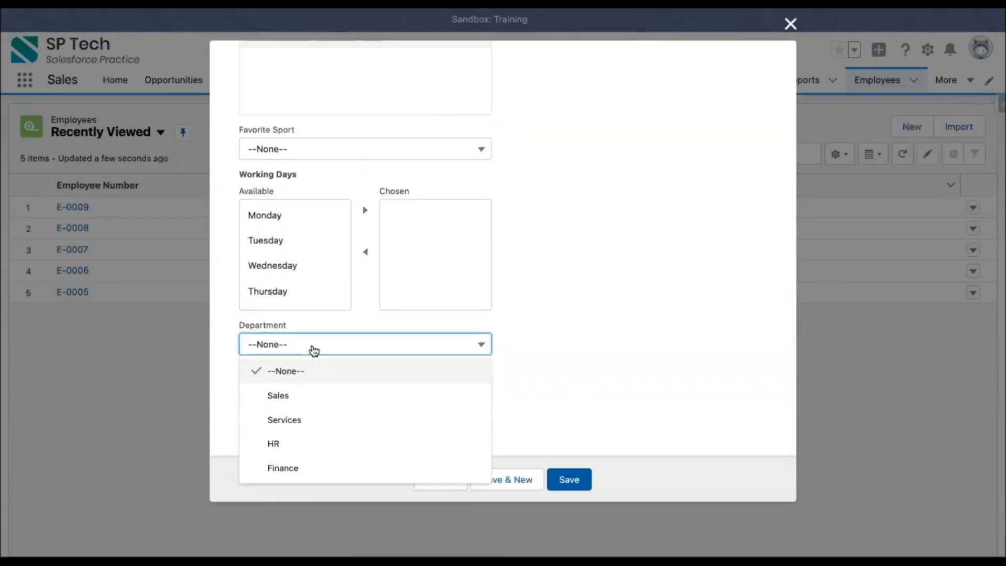
left_click(310, 396)
left_click(309, 405)
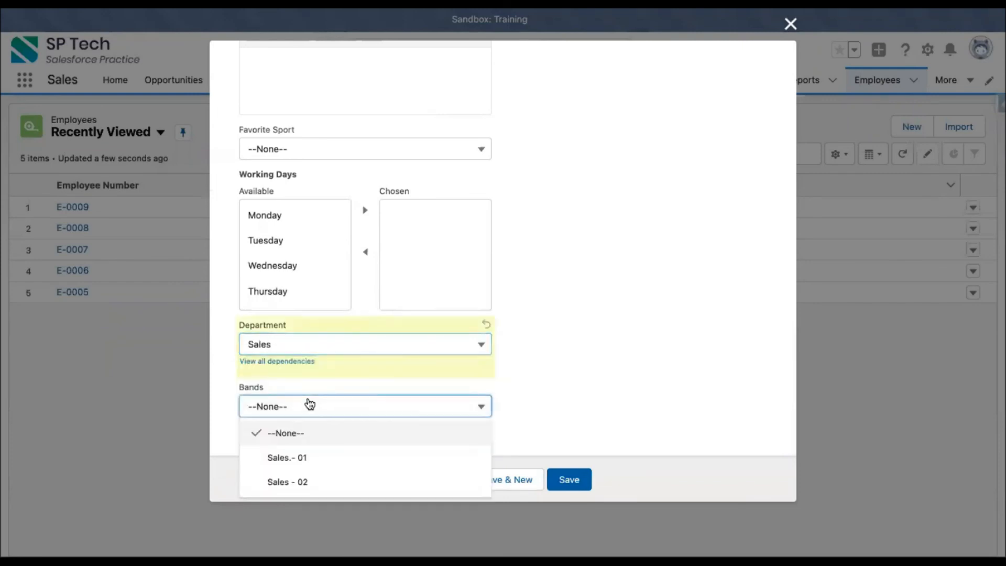
left_click(322, 457)
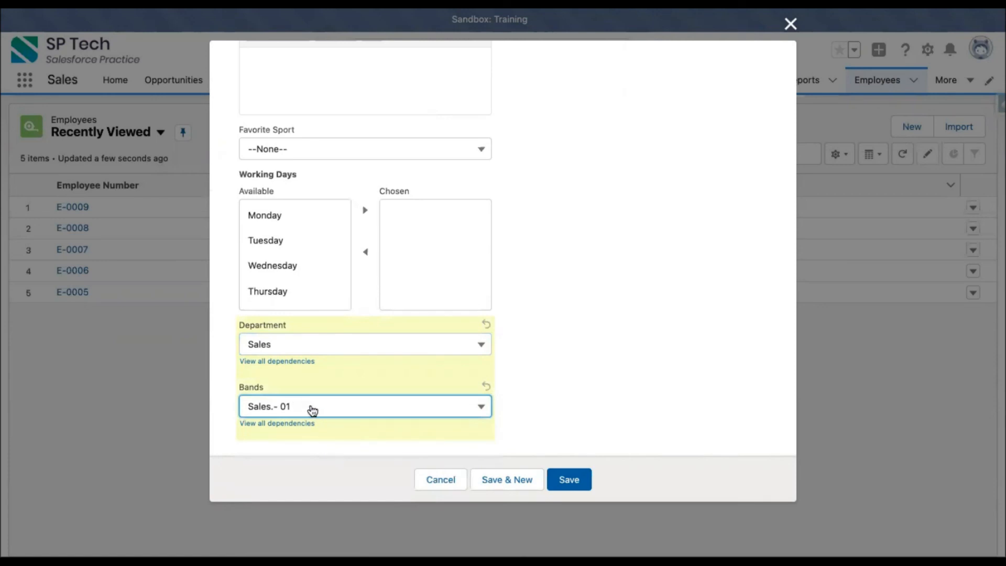
Change the new employee's Department to Services and set Bands to Services - 01.
left_click(329, 355)
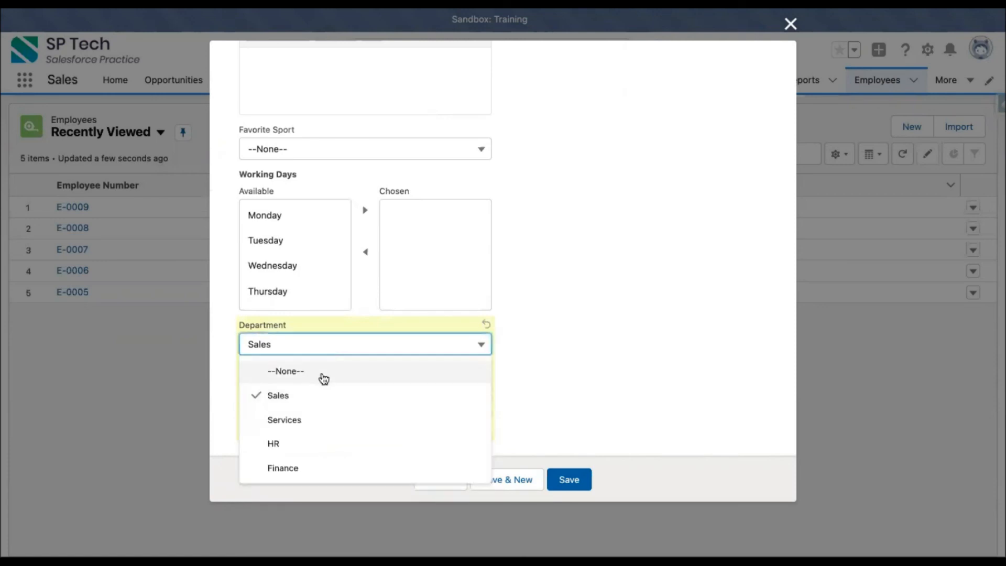
left_click(322, 422)
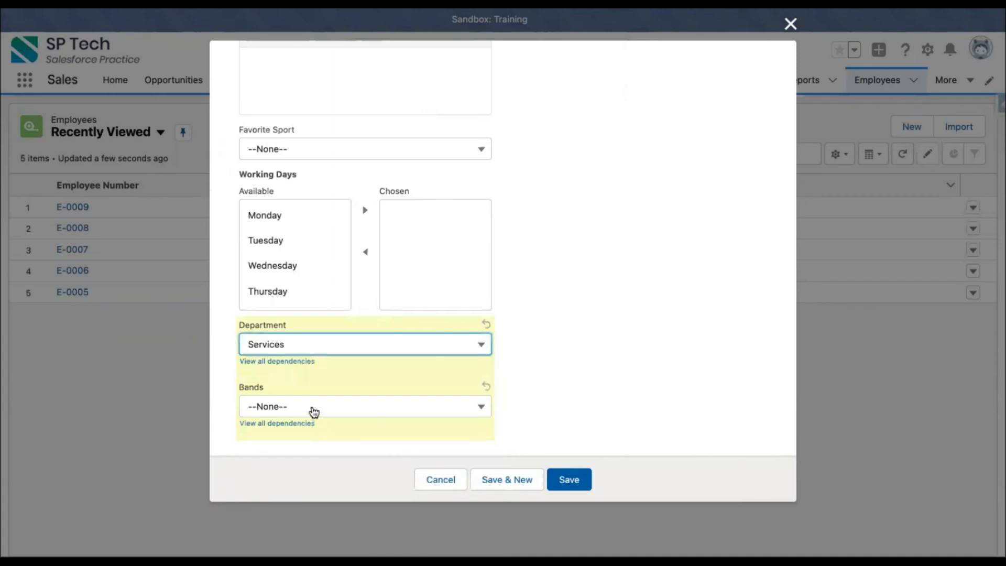
left_click(314, 412)
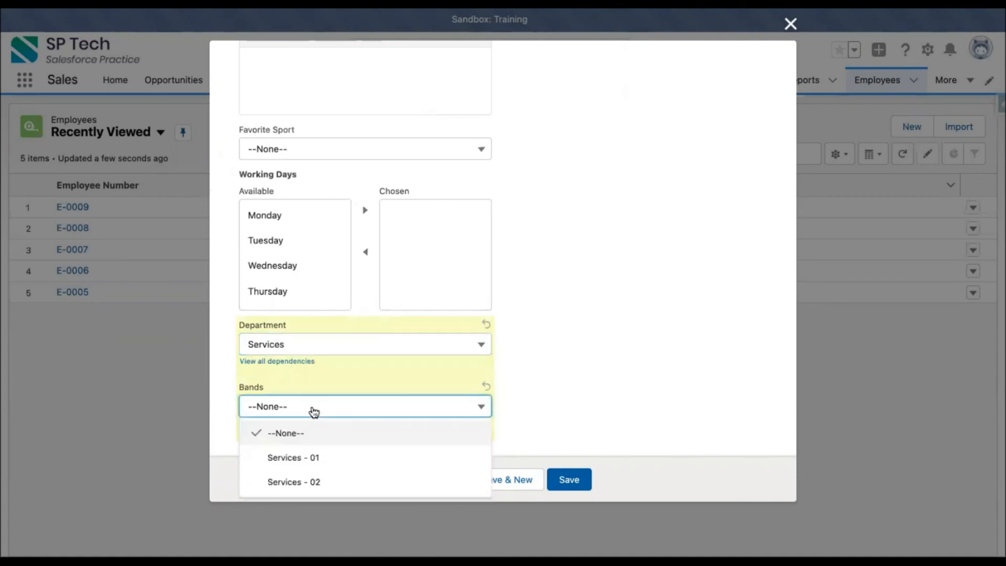
left_click(314, 466)
left_click(574, 387)
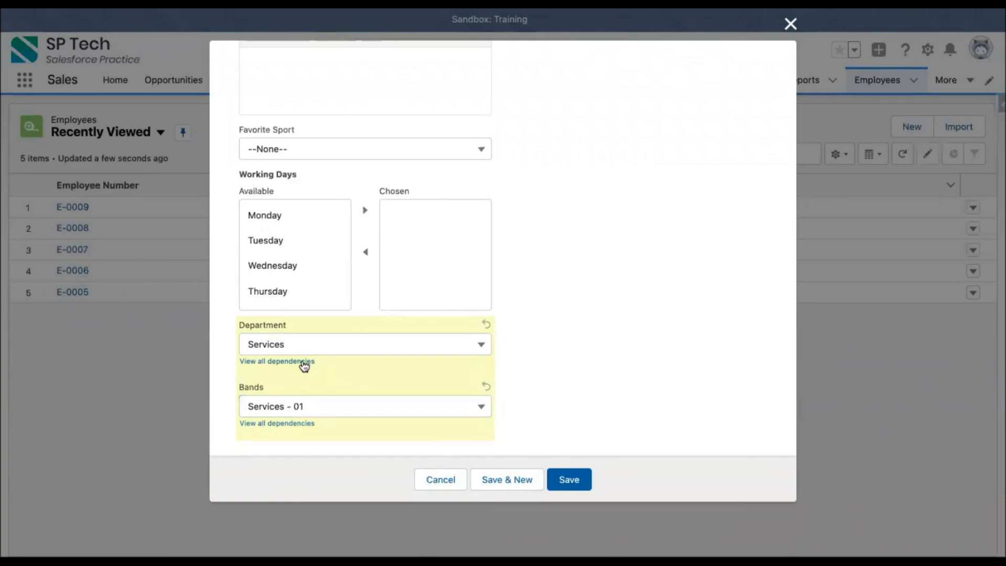
Check the Bands options for Department Sales in the Edit Dependencies dialog, cancel it, and discard the new employee record.
left_click(303, 362)
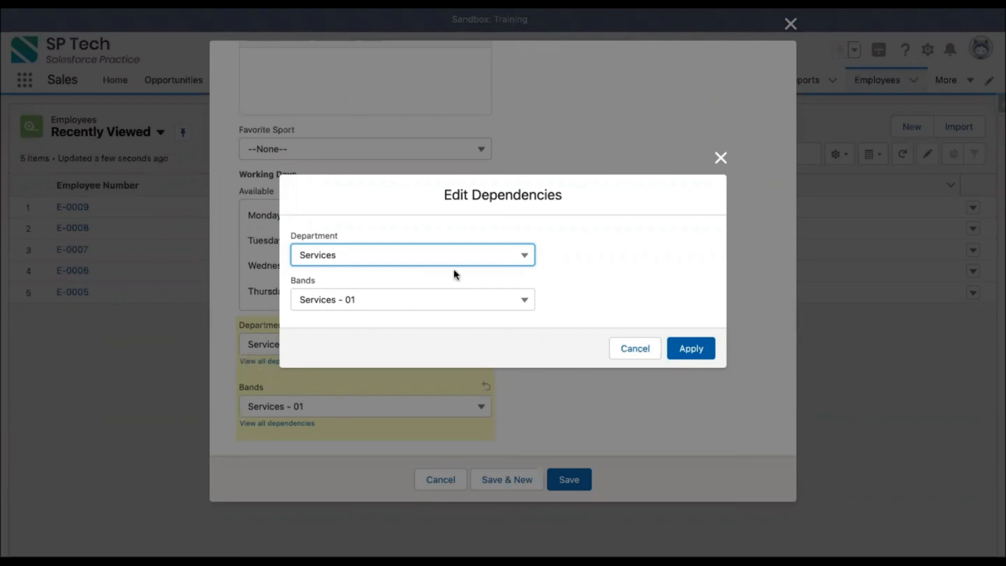
left_click(328, 265)
left_click(338, 315)
left_click(362, 310)
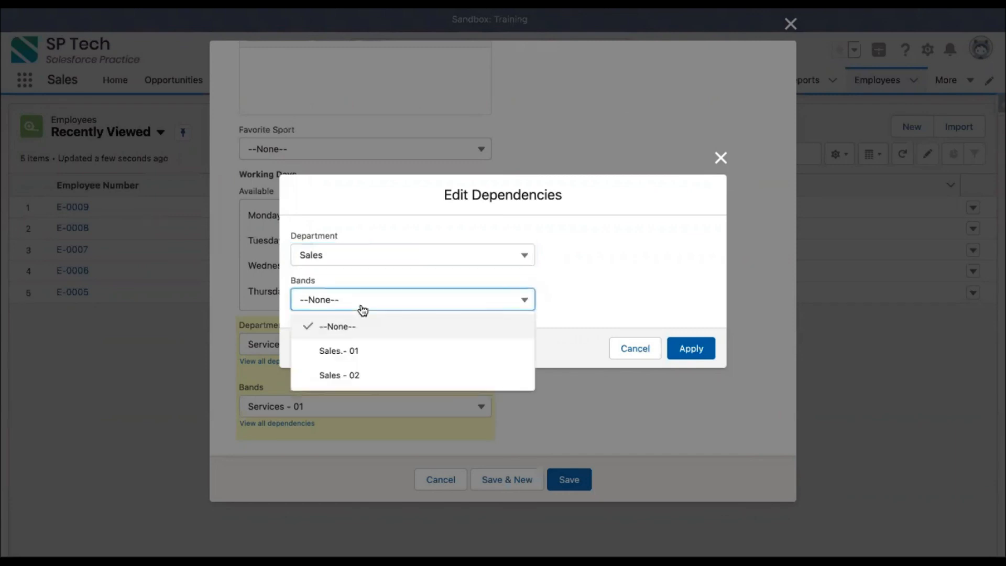
left_click(621, 311)
left_click(643, 350)
scroll(545, 346, "up", 5)
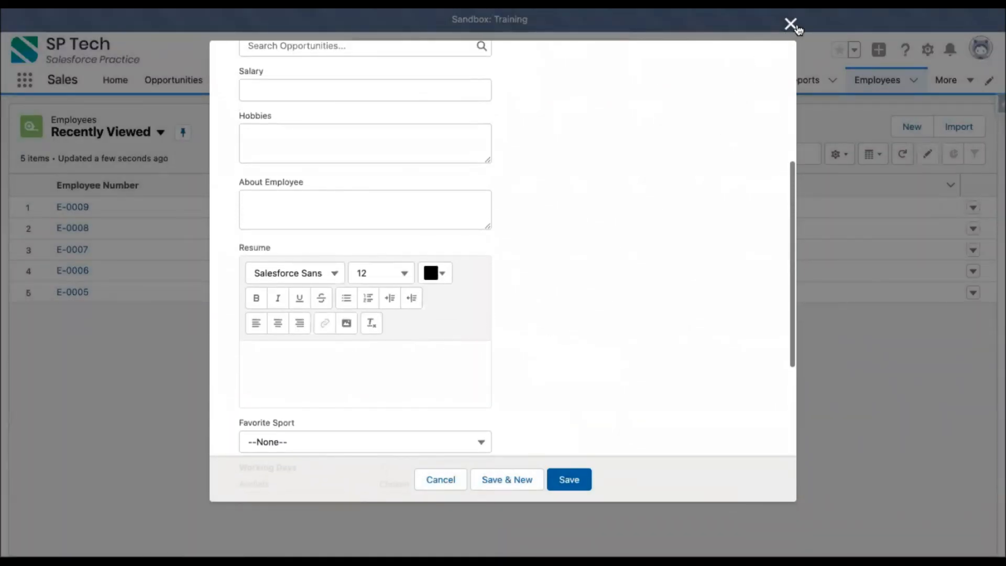
left_click(791, 23)
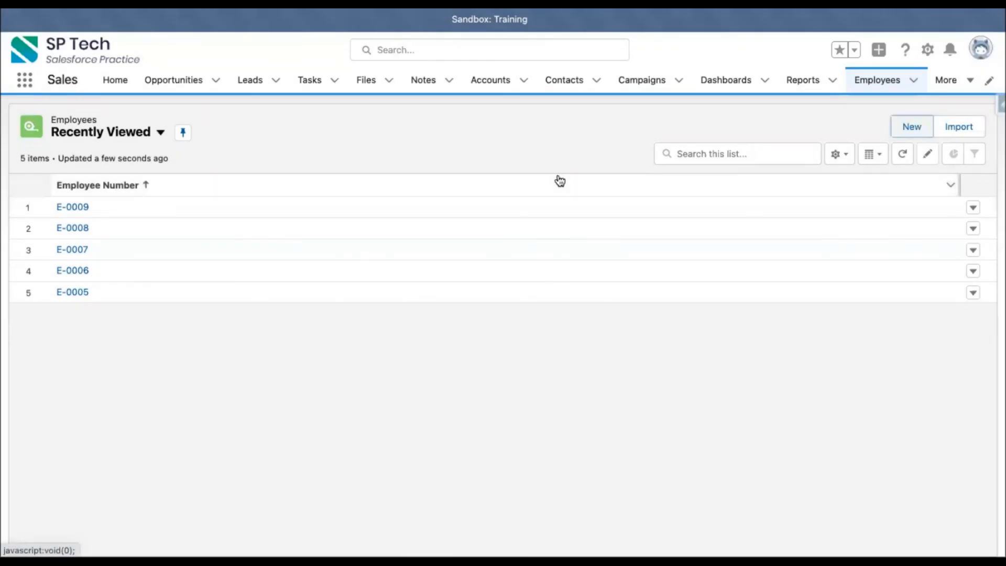